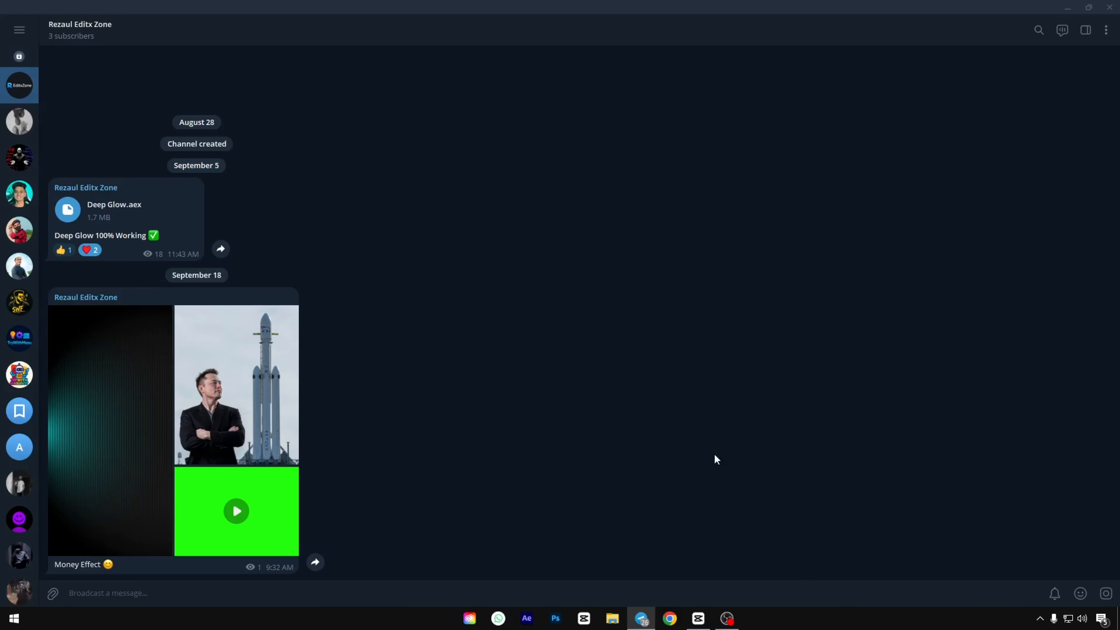
View the channel's info card and highlight its link.
click(339, 34)
drag(551, 154, 493, 155)
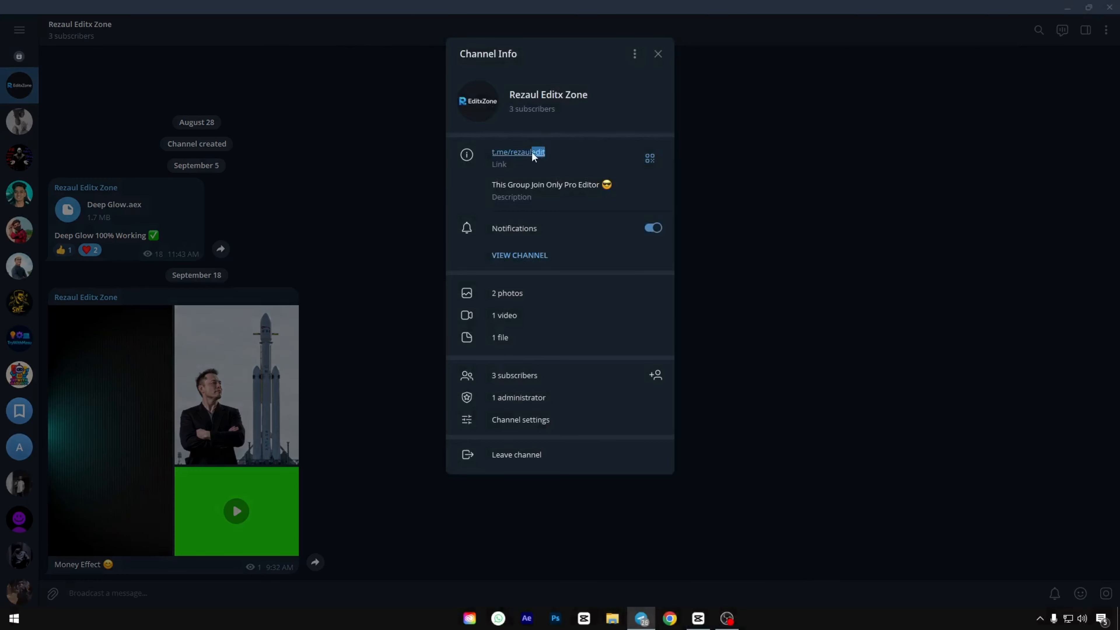
click(800, 196)
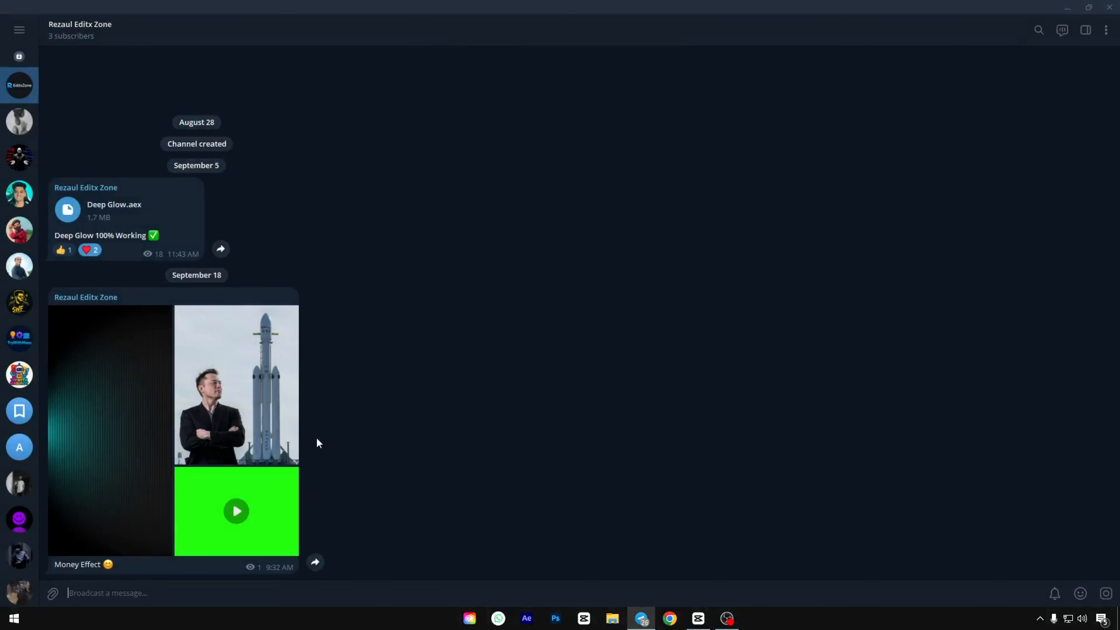
Download the two photos and the green-screen video from the "Money Effect" post, then clear the selection.
drag(395, 456, 135, 413)
right_click(212, 374)
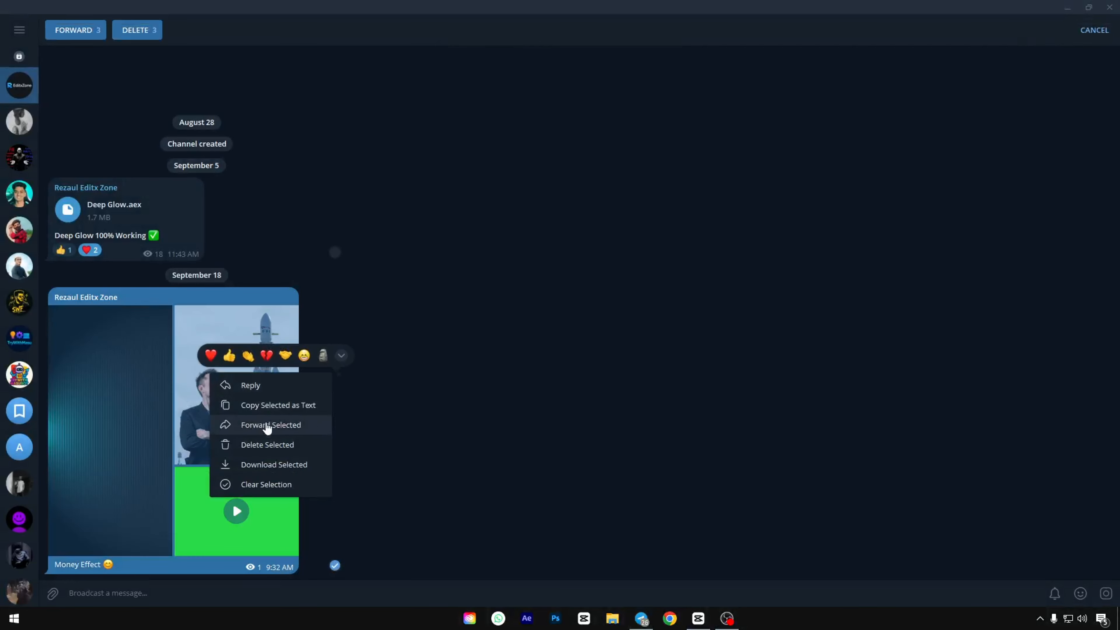
click(272, 465)
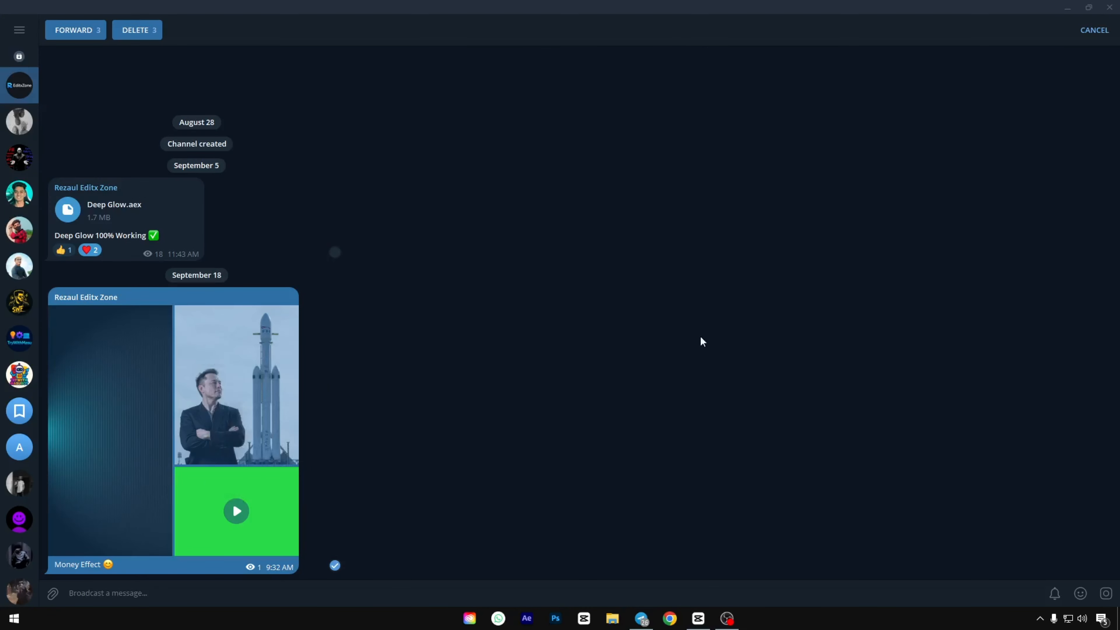
click(1094, 30)
Switch to the CapCut project 0918 and import Green 1 v2.mp4 and both downloaded photos from the Telegram Desktop folder.
click(698, 618)
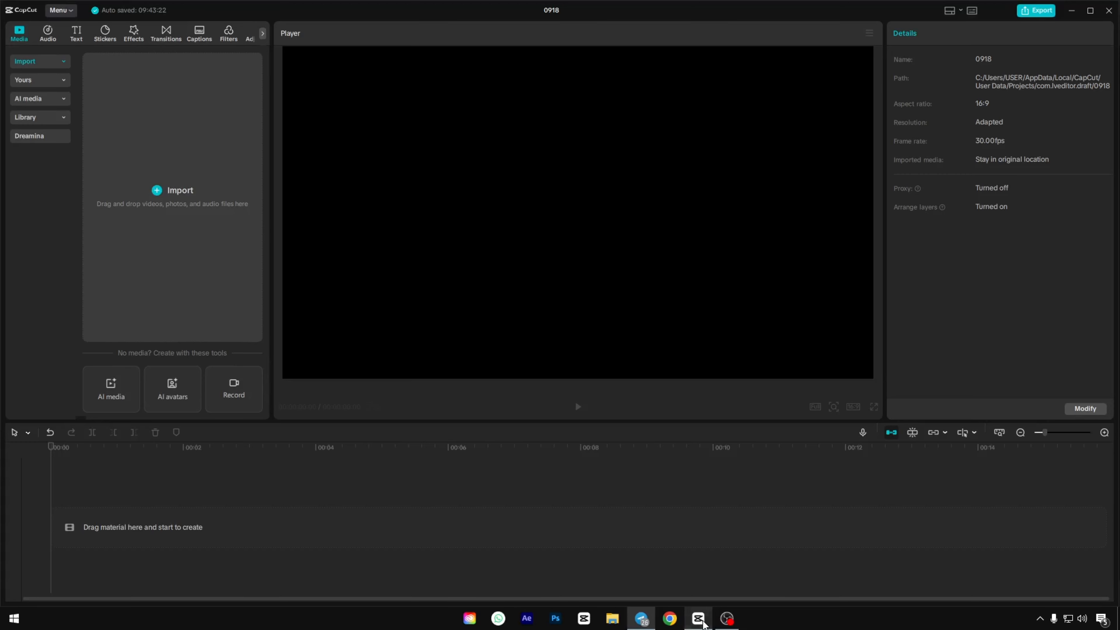
click(180, 194)
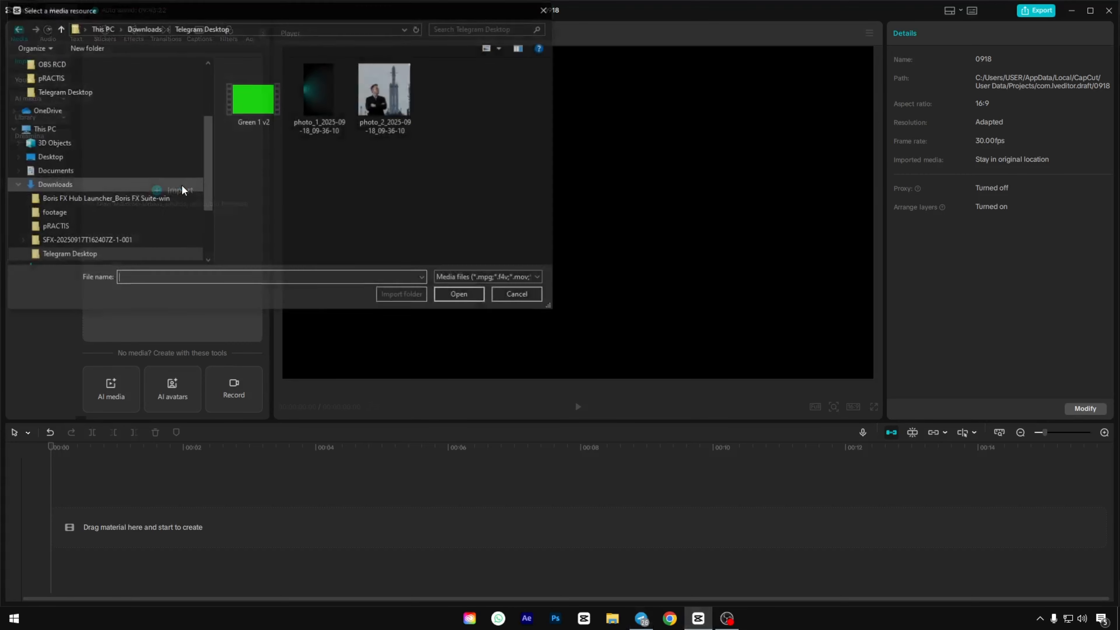
drag(484, 166, 214, 61)
click(484, 295)
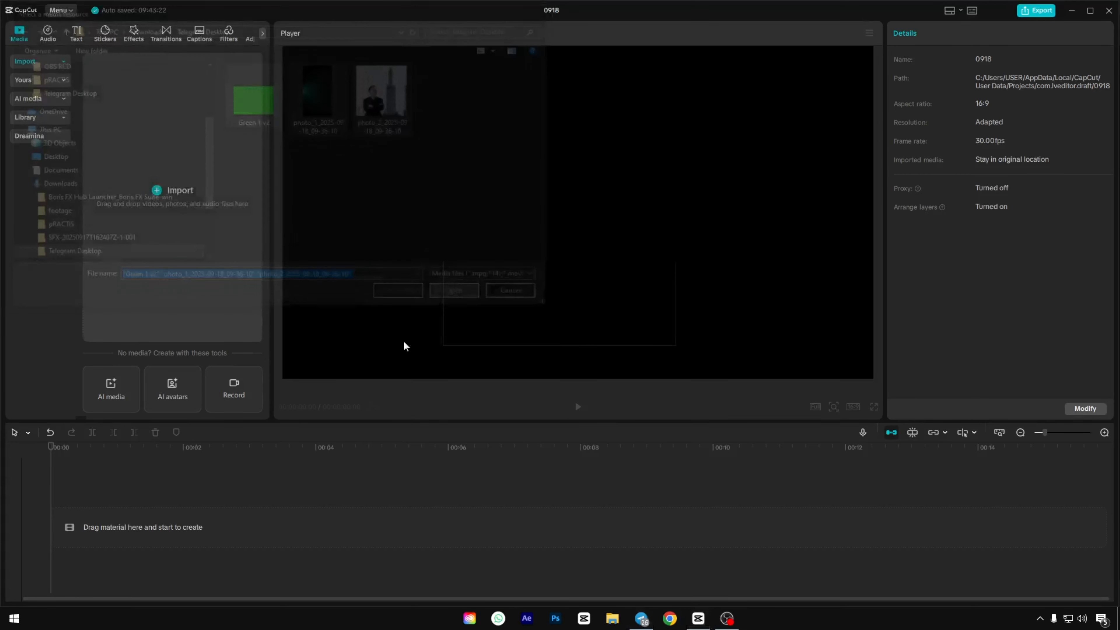
Add the teal background photo to the timeline and rotate it to 90° in the preview.
click(168, 128)
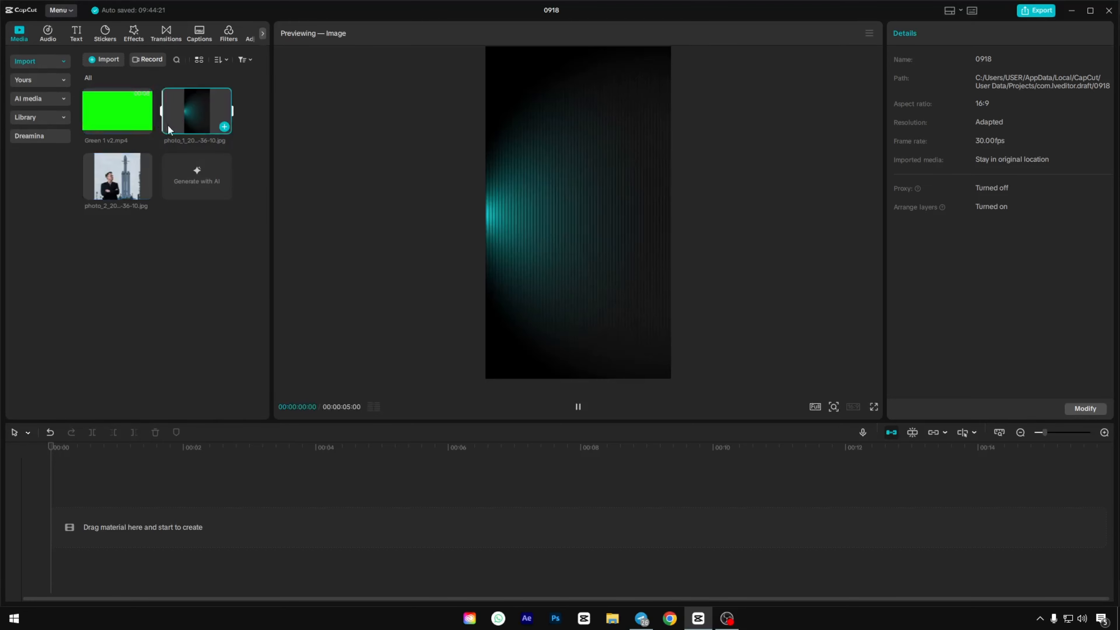
drag(200, 120, 110, 519)
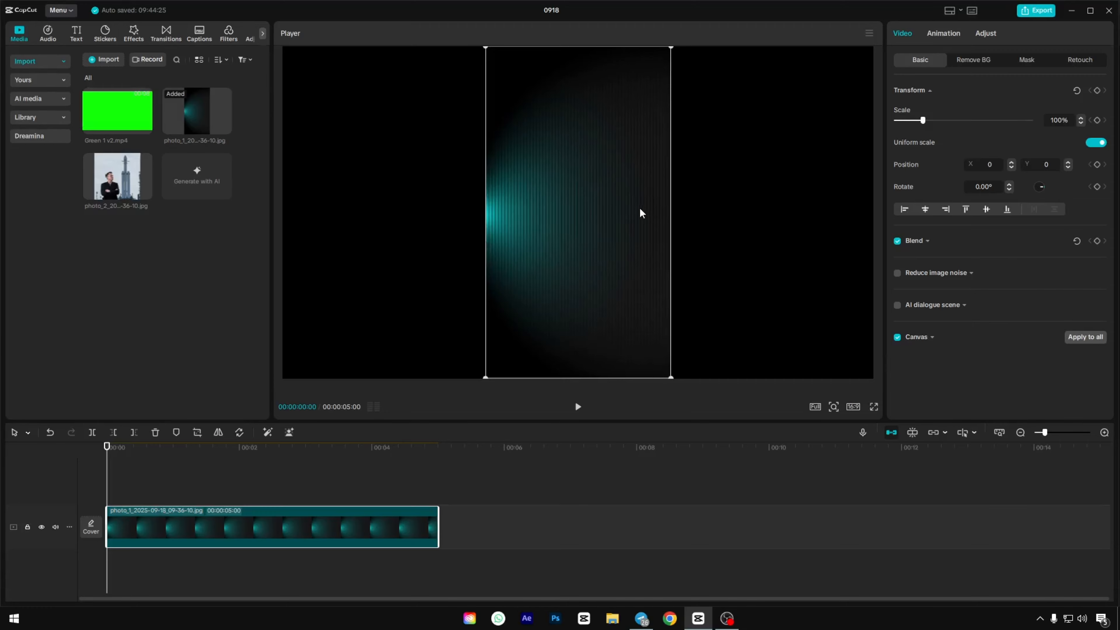
drag(584, 274, 601, 258)
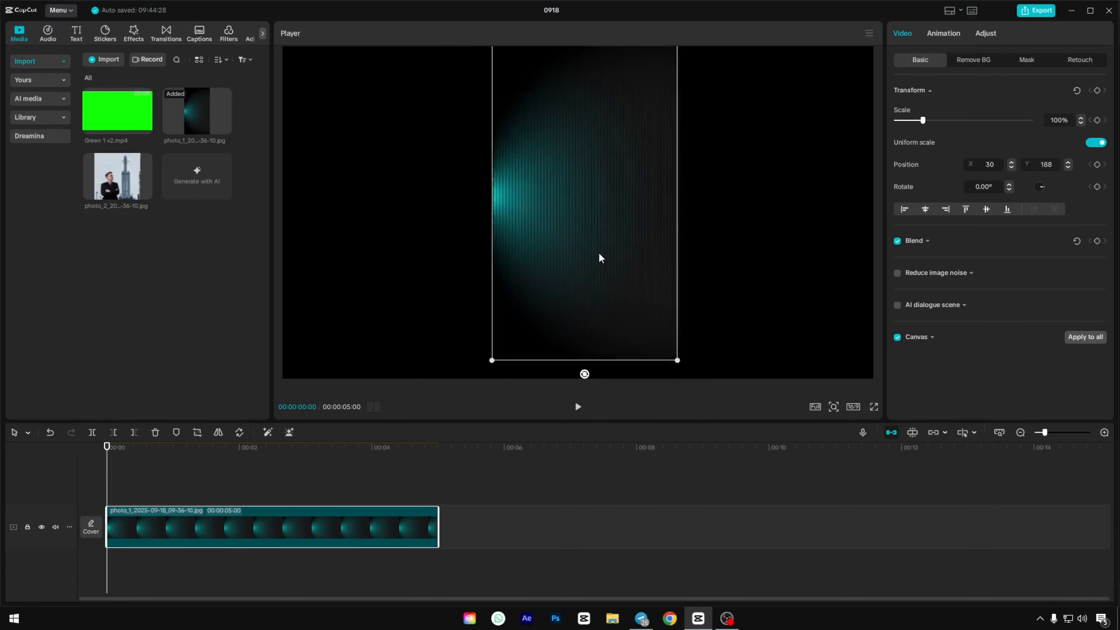
drag(585, 374, 405, 198)
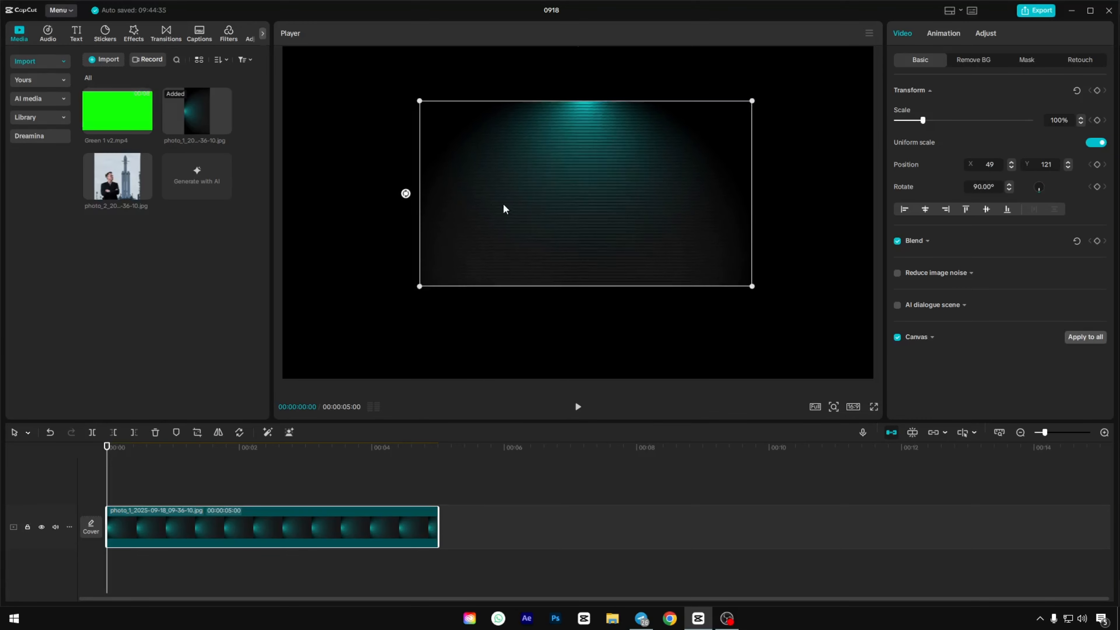
Scale the rotated background to about 180% and position it at about X -26, Y 24 to fill the frame.
drag(503, 207, 373, 156)
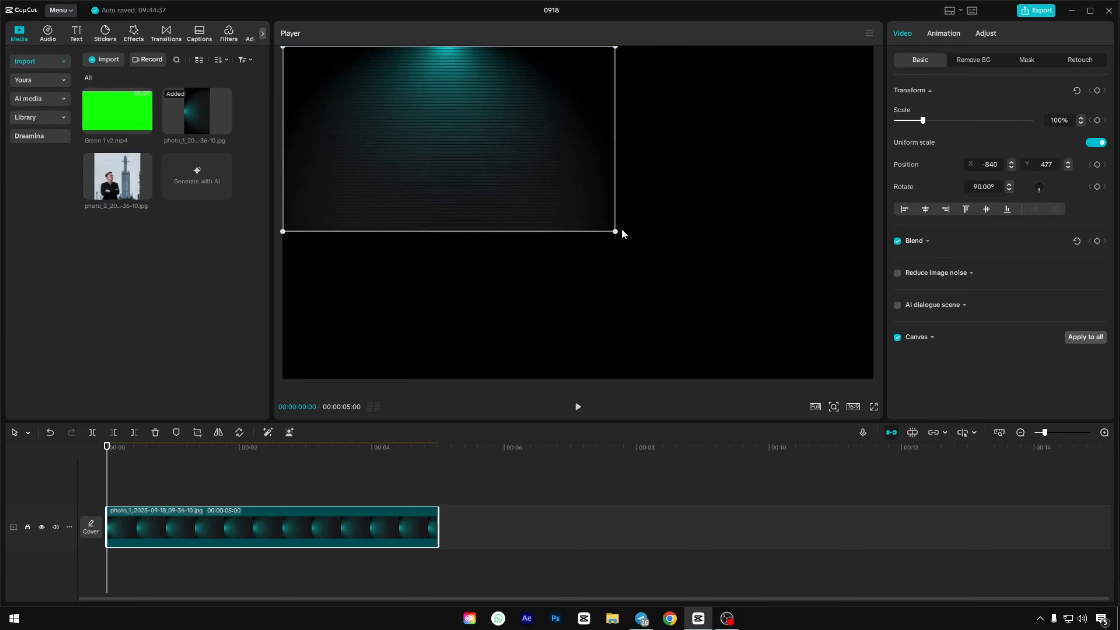
drag(614, 230, 845, 375)
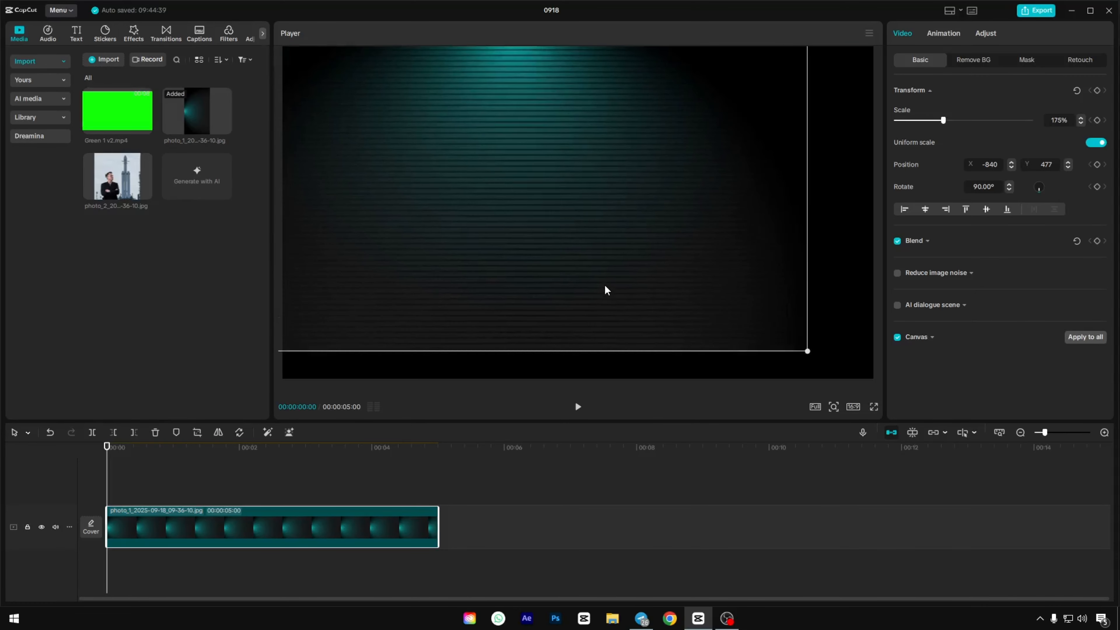
drag(643, 313, 667, 315)
drag(867, 373, 873, 376)
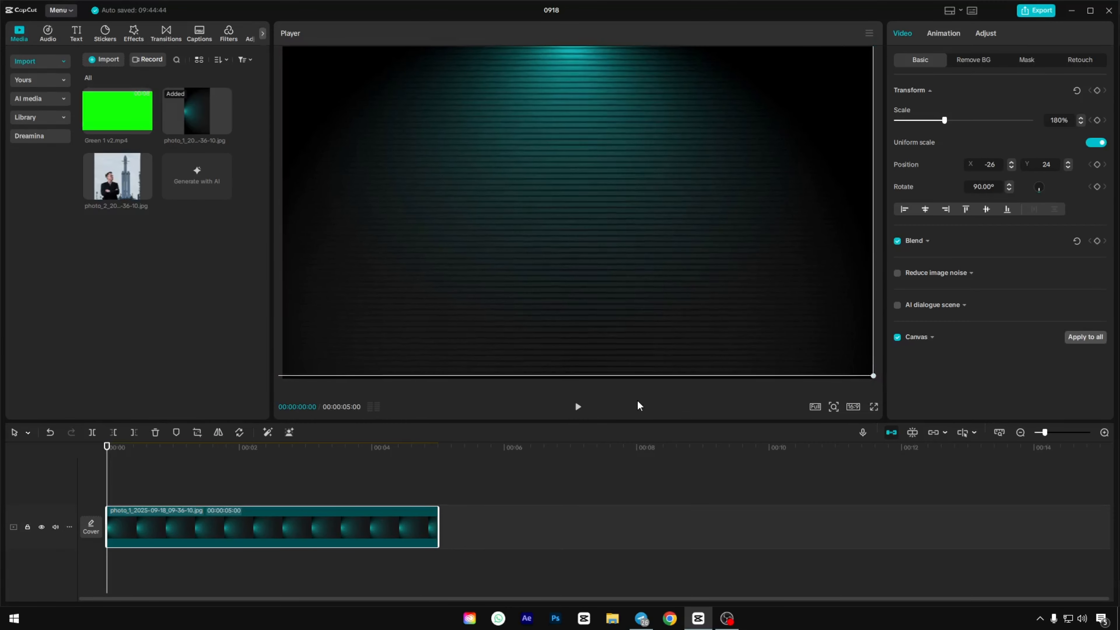
Place the photo of the man on a track above the background and remove its backdrop with Auto removal.
mouse_move(120, 183)
drag(119, 181, 102, 491)
drag(528, 232, 553, 233)
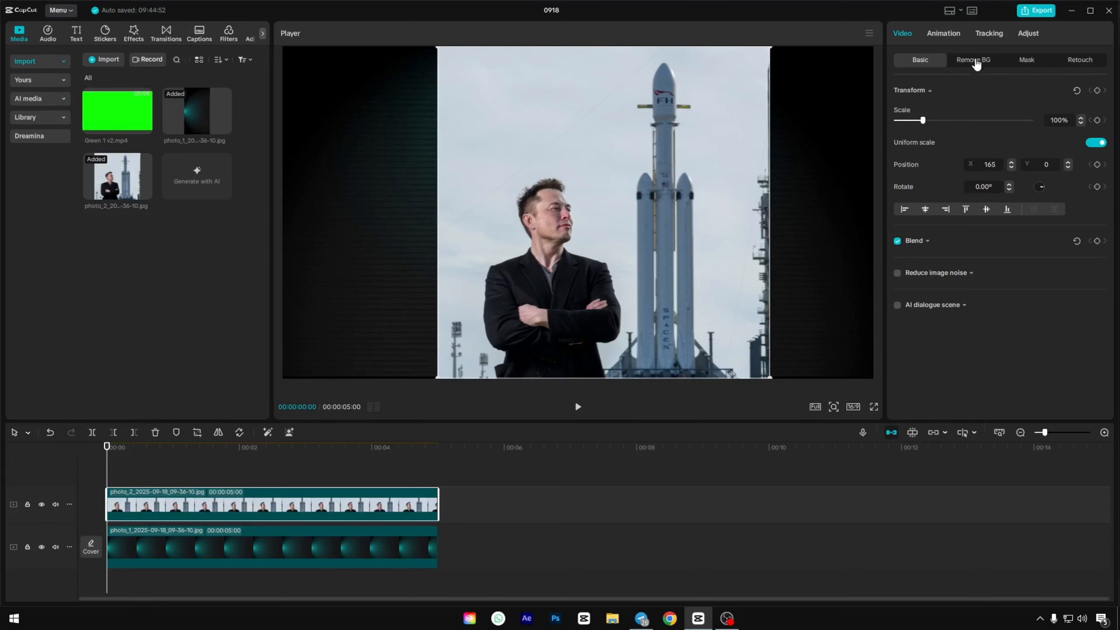
click(974, 60)
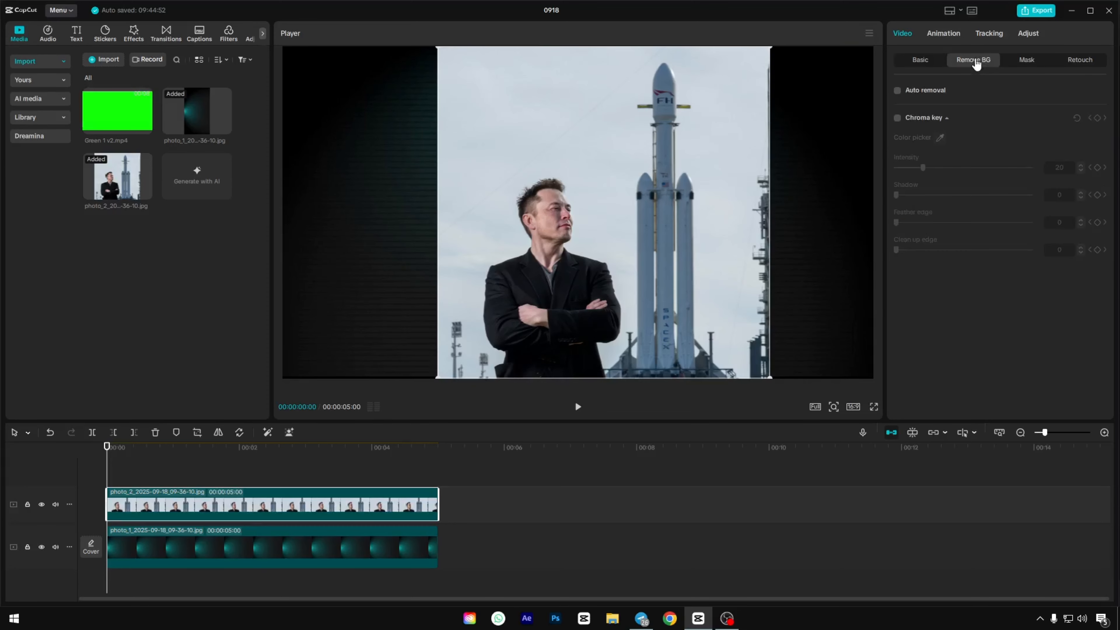
click(898, 91)
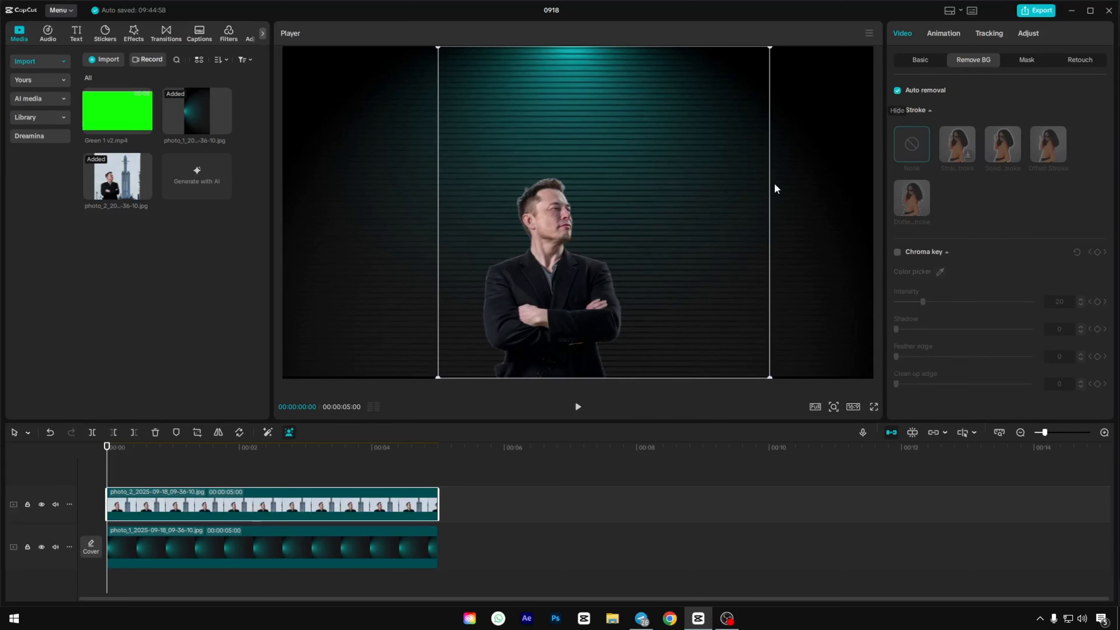
Enlarge the man's cutout to about 110% and place it at about X 305, Y 111.
drag(550, 303, 595, 290)
drag(485, 367, 451, 387)
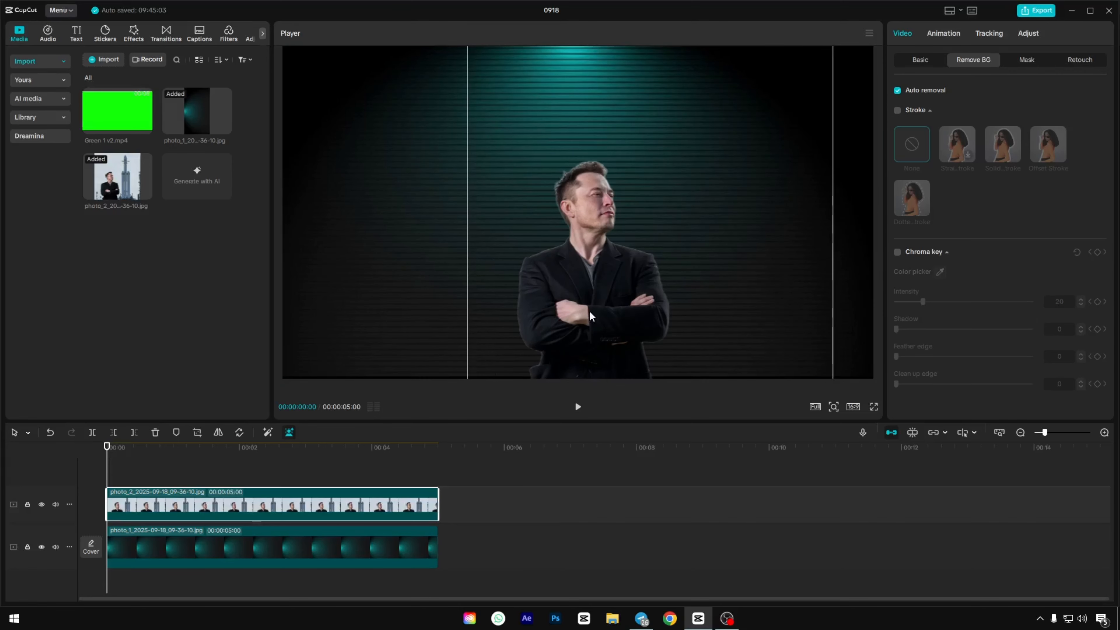
drag(589, 310, 563, 311)
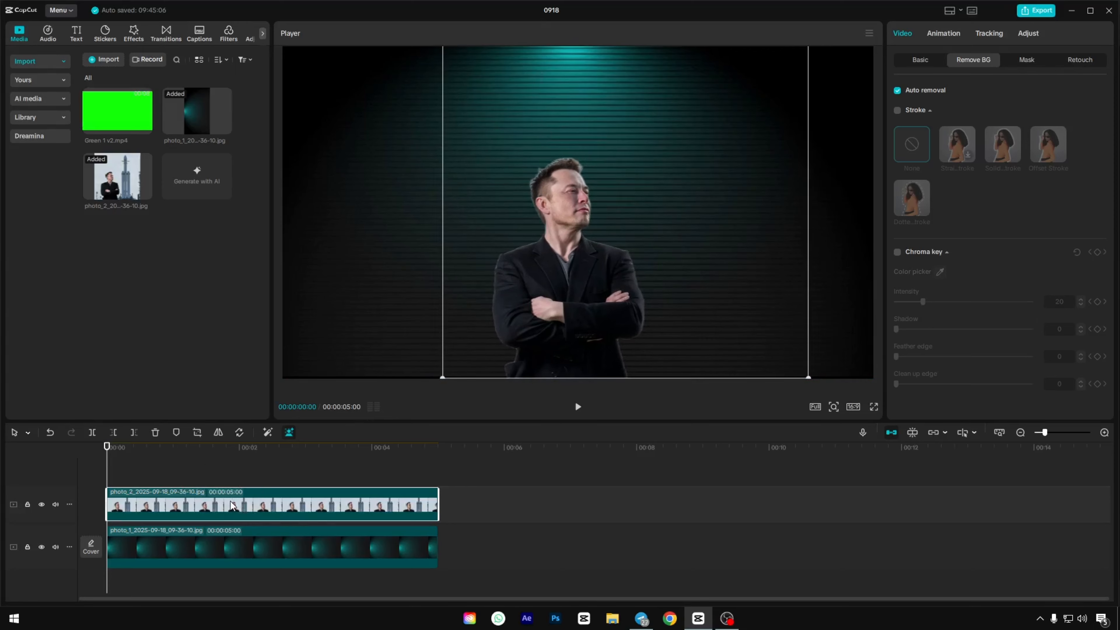
Add a Position keyframe at the cutout's start and move it below the frame to about X 343, Y -1369.
click(925, 61)
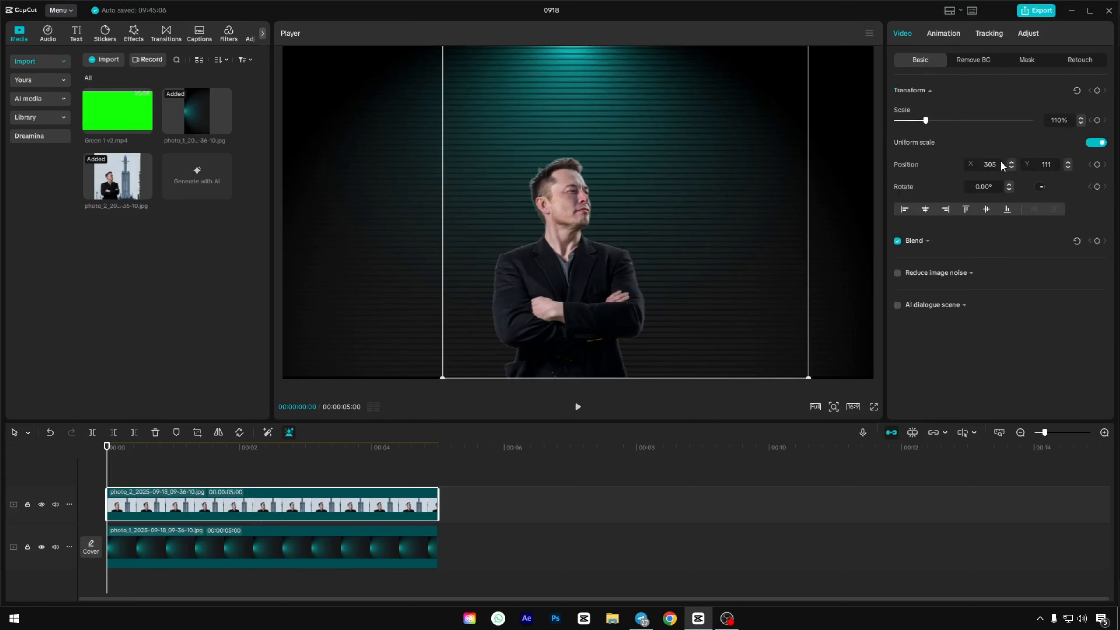
click(1099, 165)
key(shift)
drag(565, 262, 599, 516)
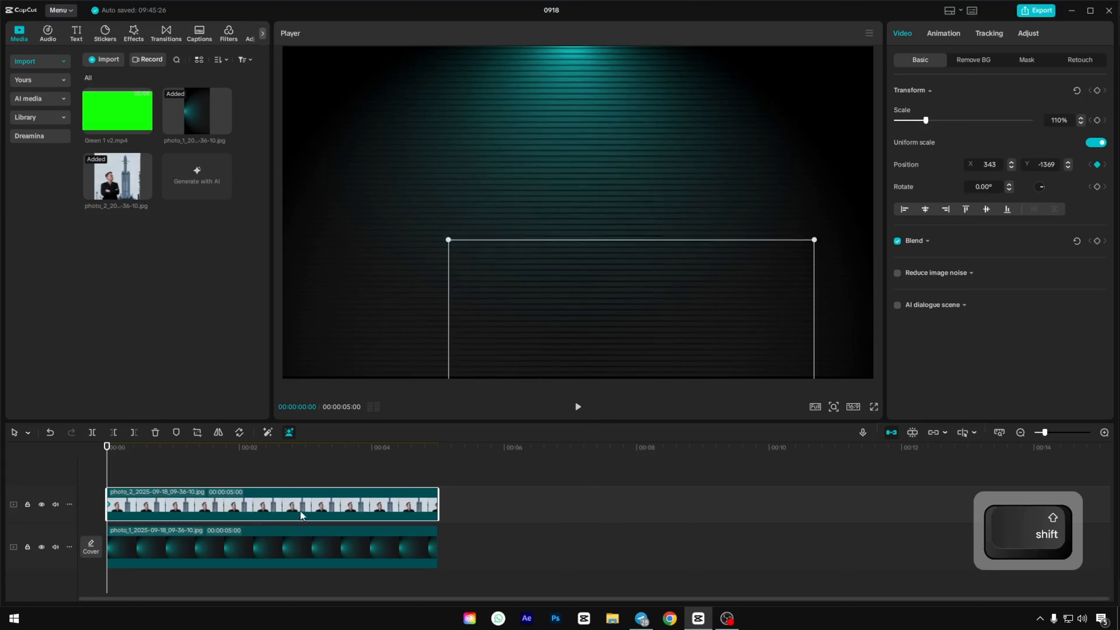
At 00:00:01:00, raise the cutout back into frame at about X 345, Y 77, and preview the movement.
drag(106, 456, 173, 474)
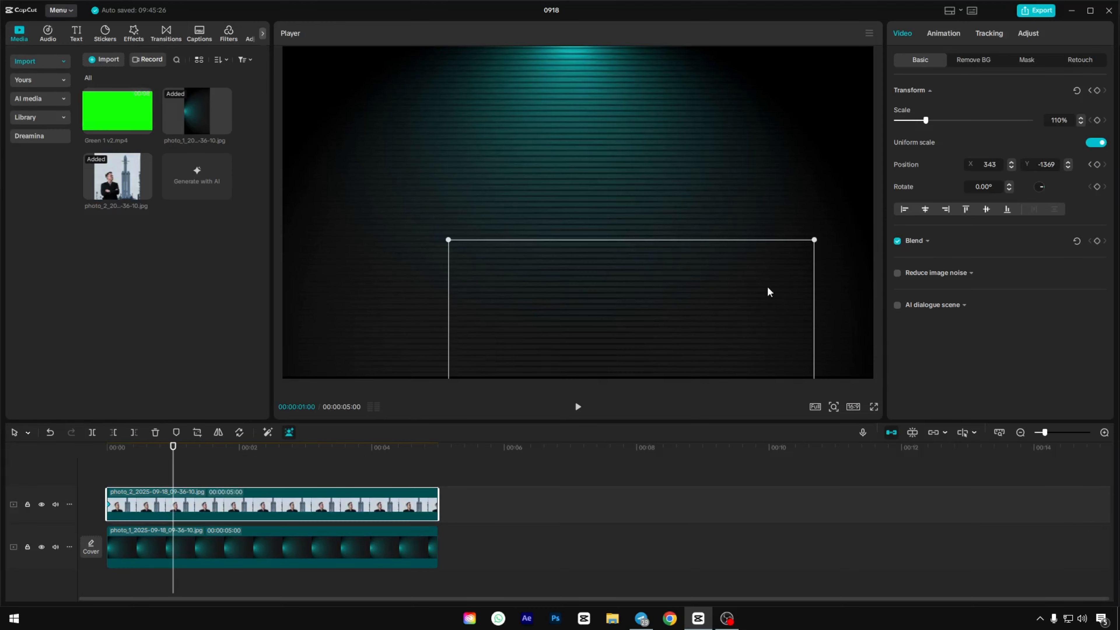
key(shift)
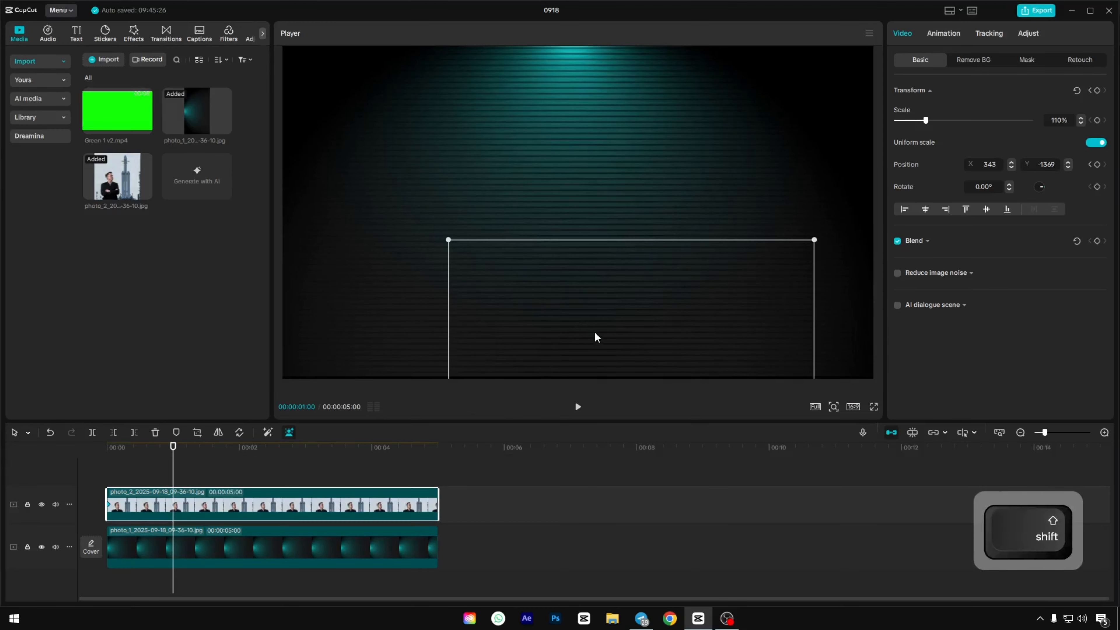
drag(595, 337, 616, 116)
drag(171, 464, 52, 453)
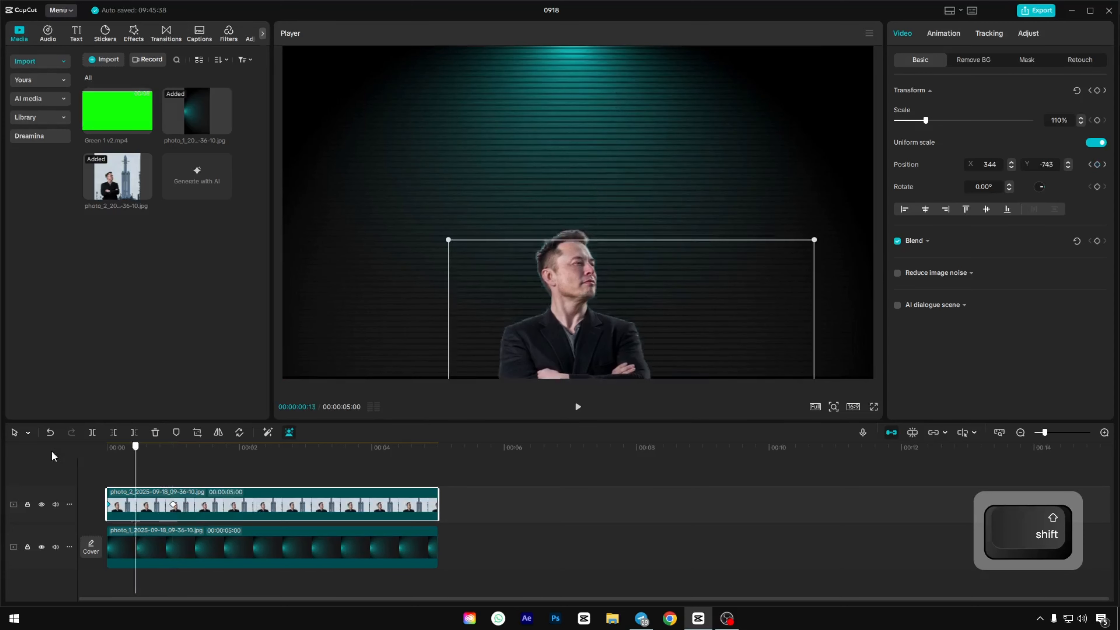
key(space)
key(space)
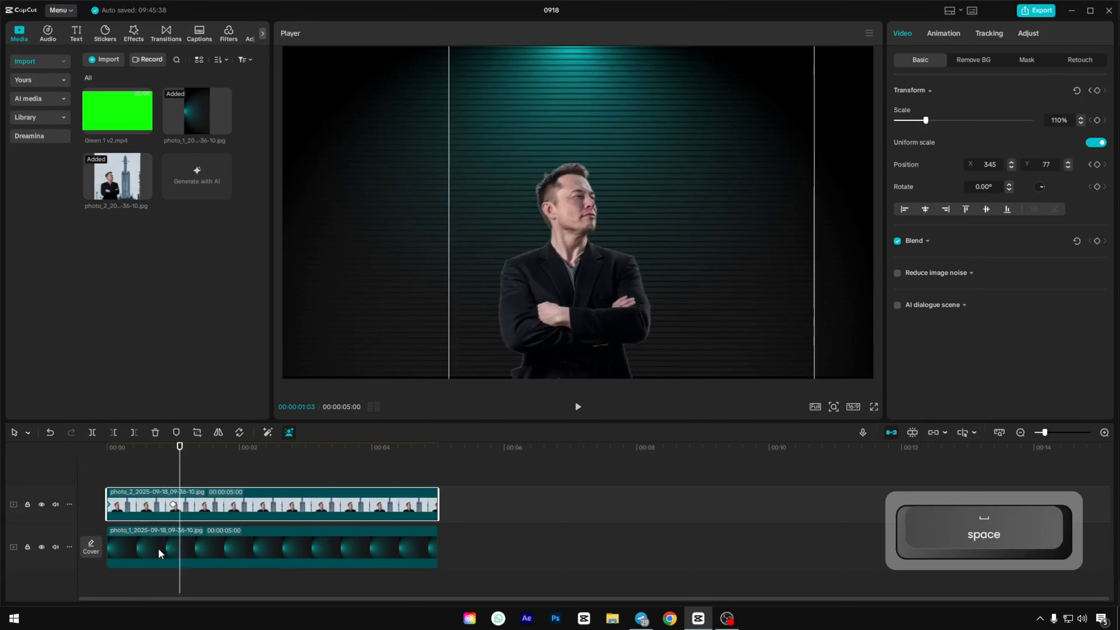
Apply easing to the cutout's position keyframes at 1 second and at the start of the clip.
click(175, 506)
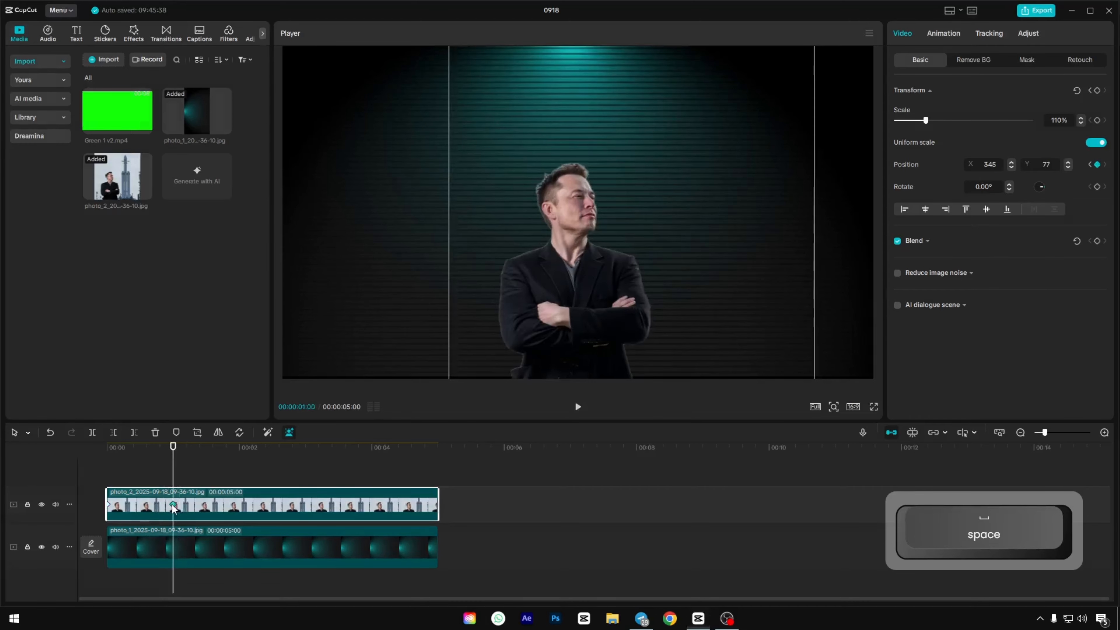
right_click(174, 505)
click(208, 481)
click(95, 441)
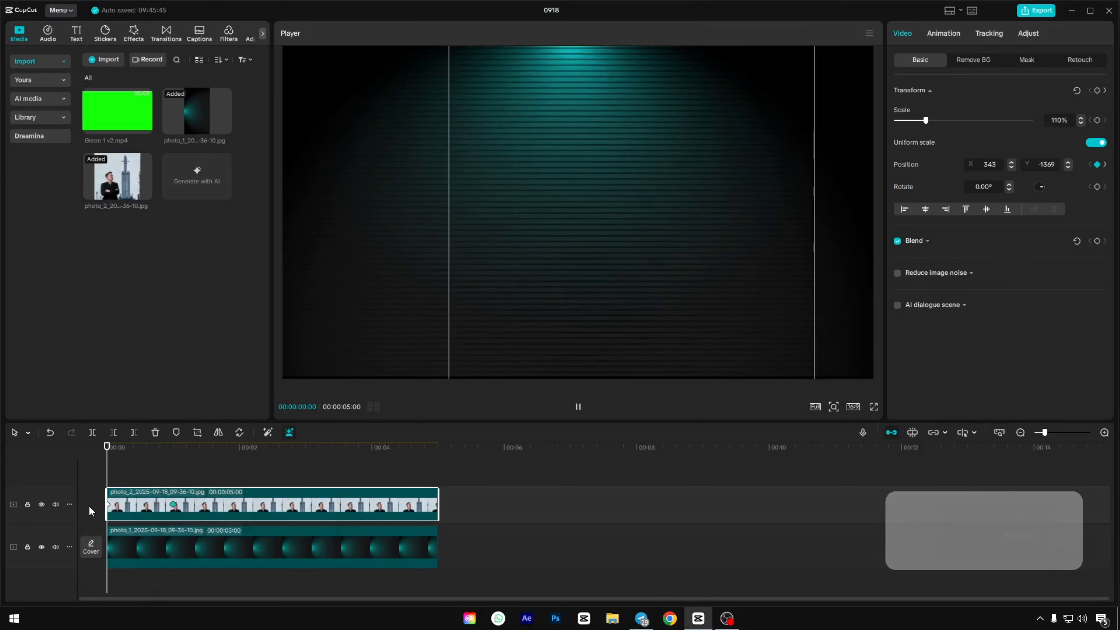
key(space)
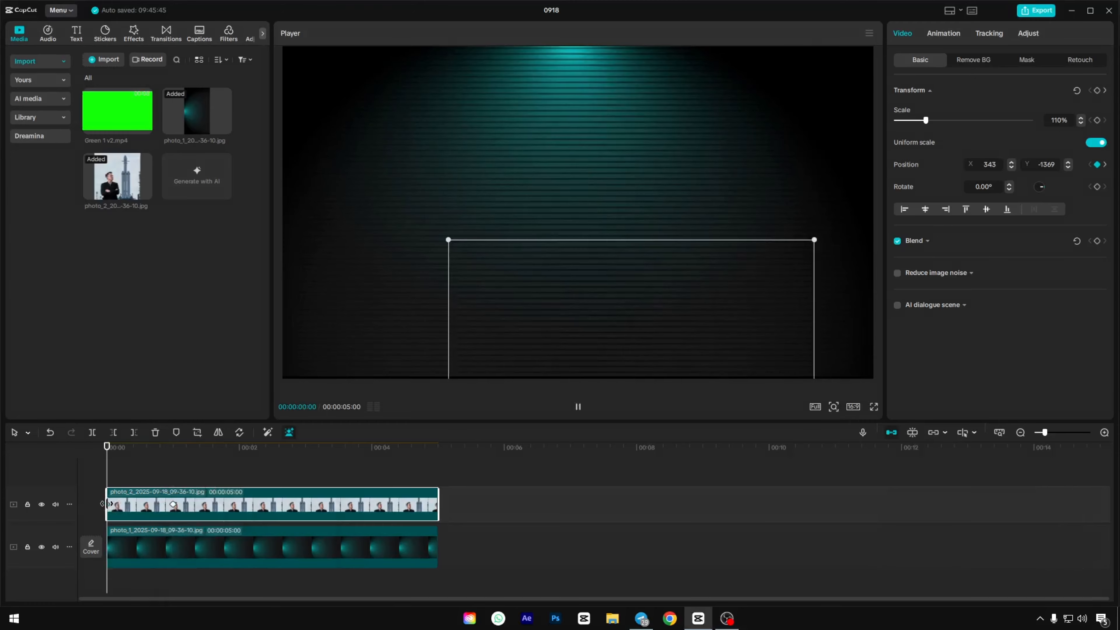
right_click(106, 504)
click(155, 498)
Play the opening second repeatedly to examine how smoothly the cutout rises into frame.
key(space)
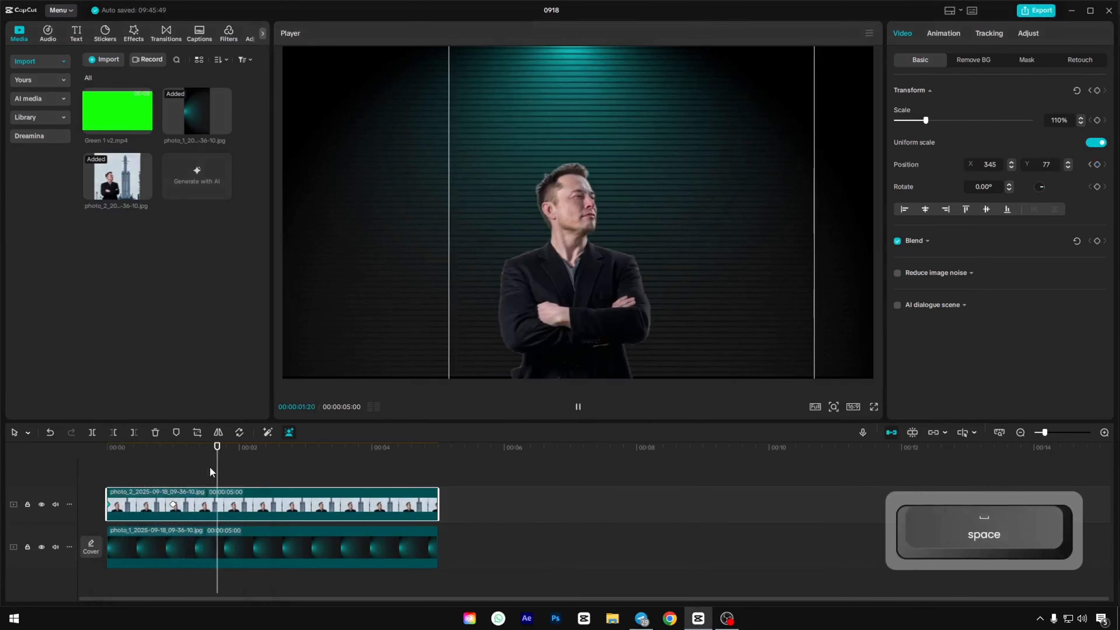
click(110, 459)
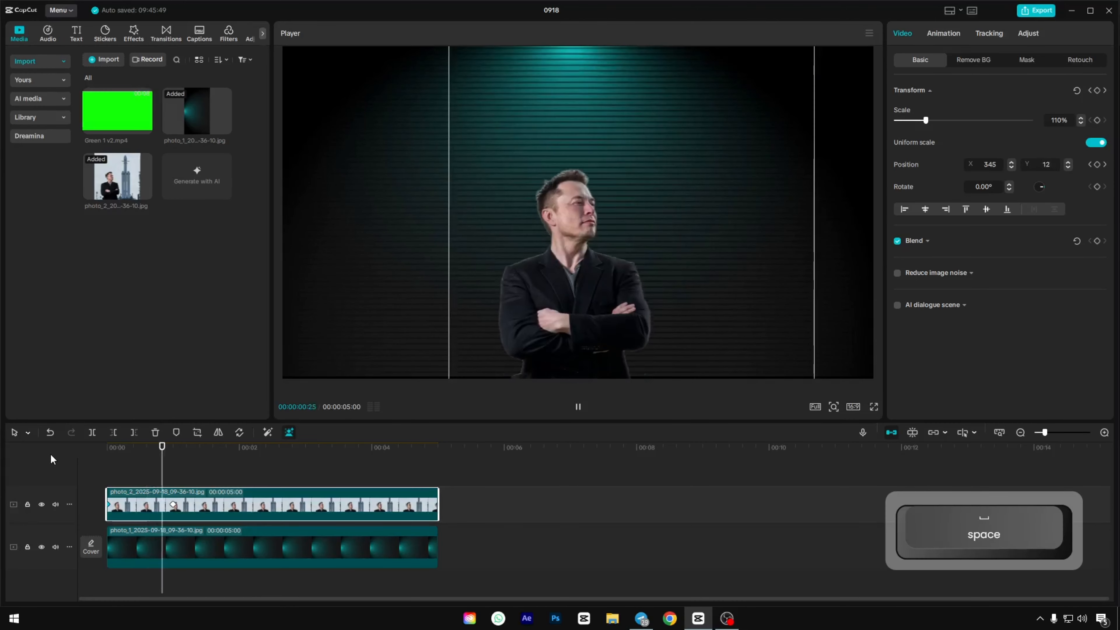
key(space)
click(114, 460)
key(space)
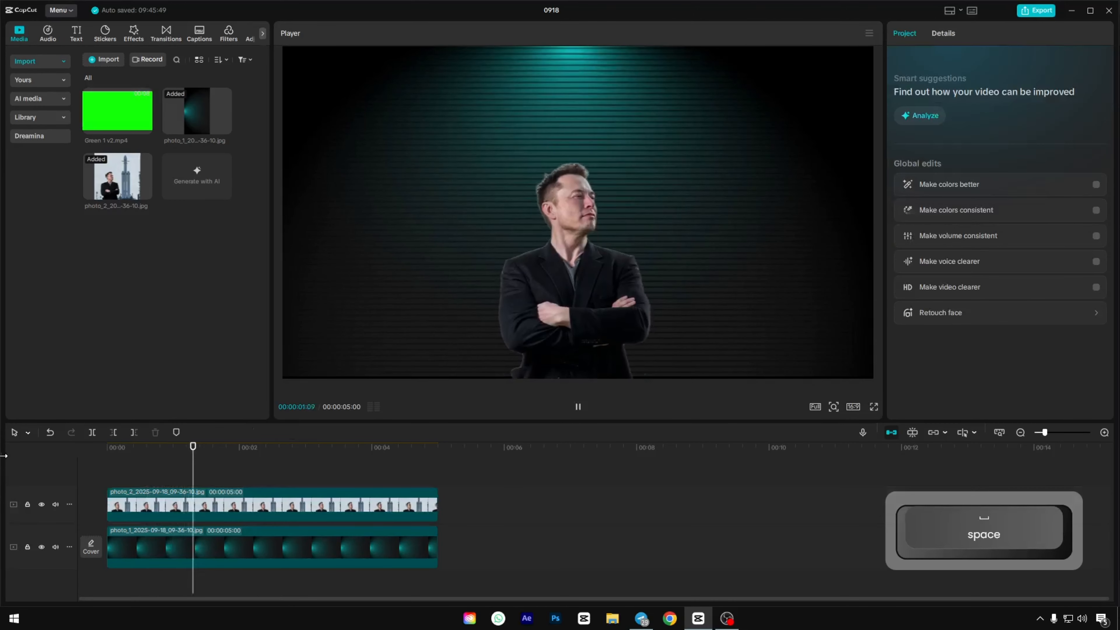
click(108, 459)
key(space)
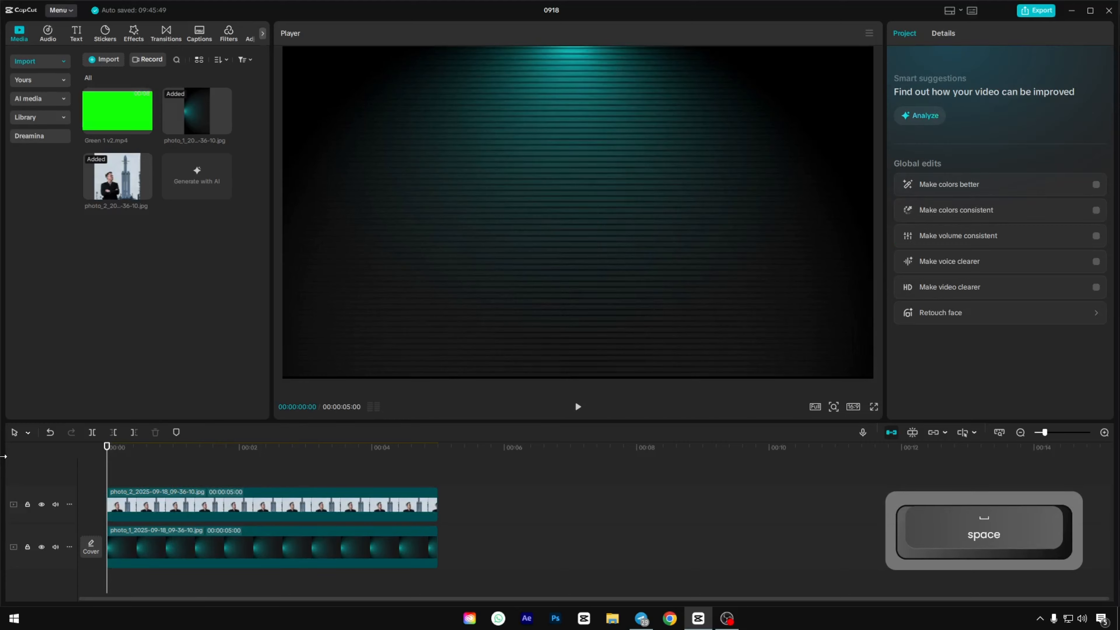
key(space)
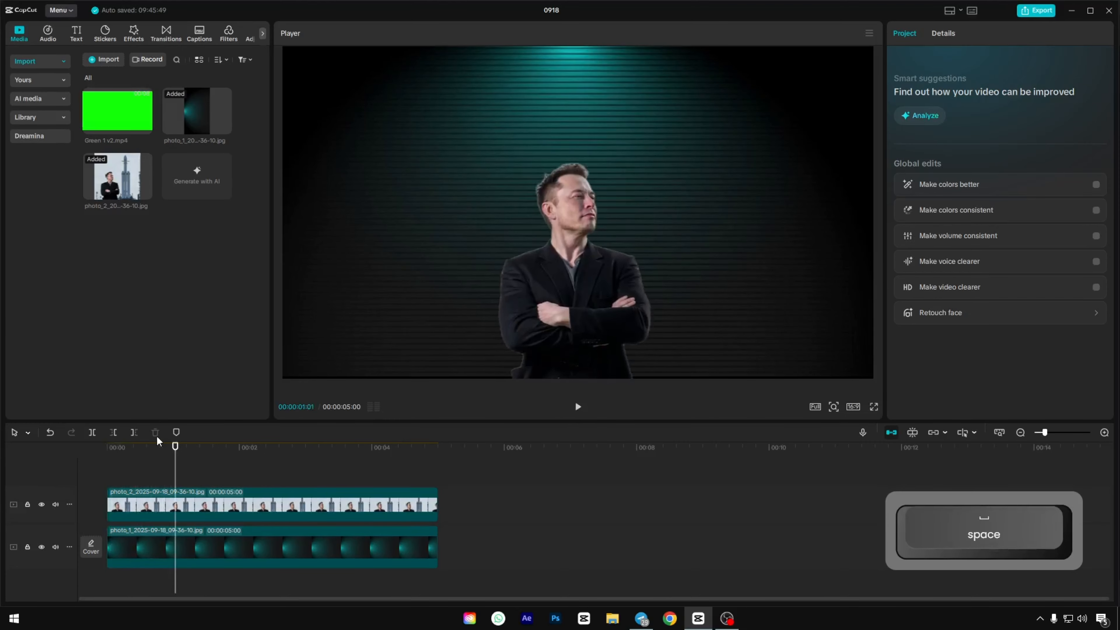
Place the playhead at 00:00:00:23, near the end of the cutout's rise.
drag(61, 445, 6, 447)
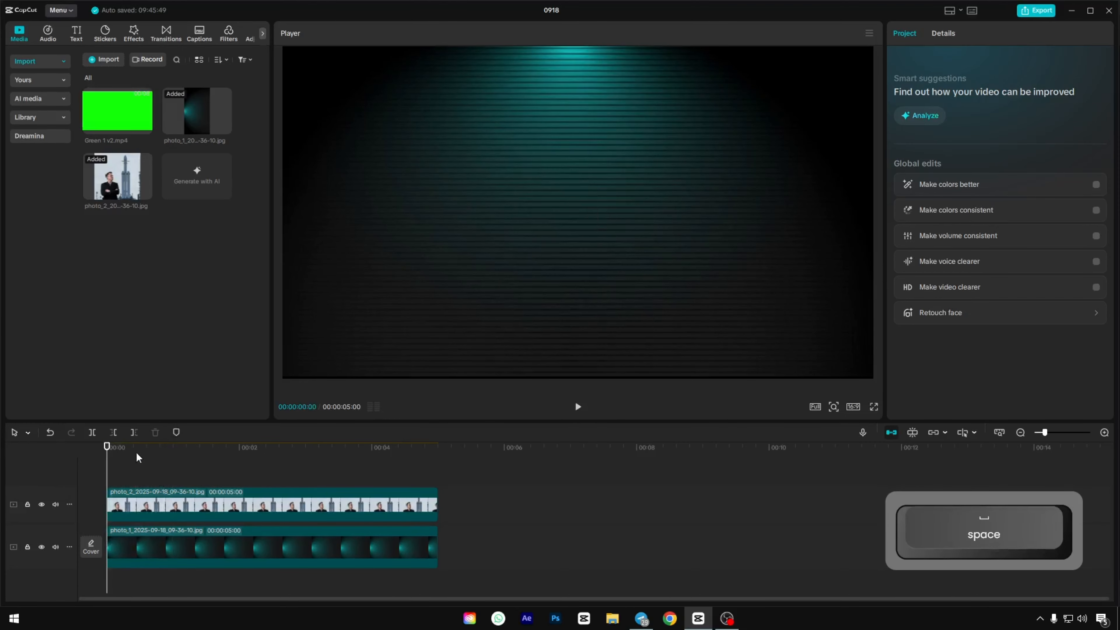
drag(106, 448, 156, 456)
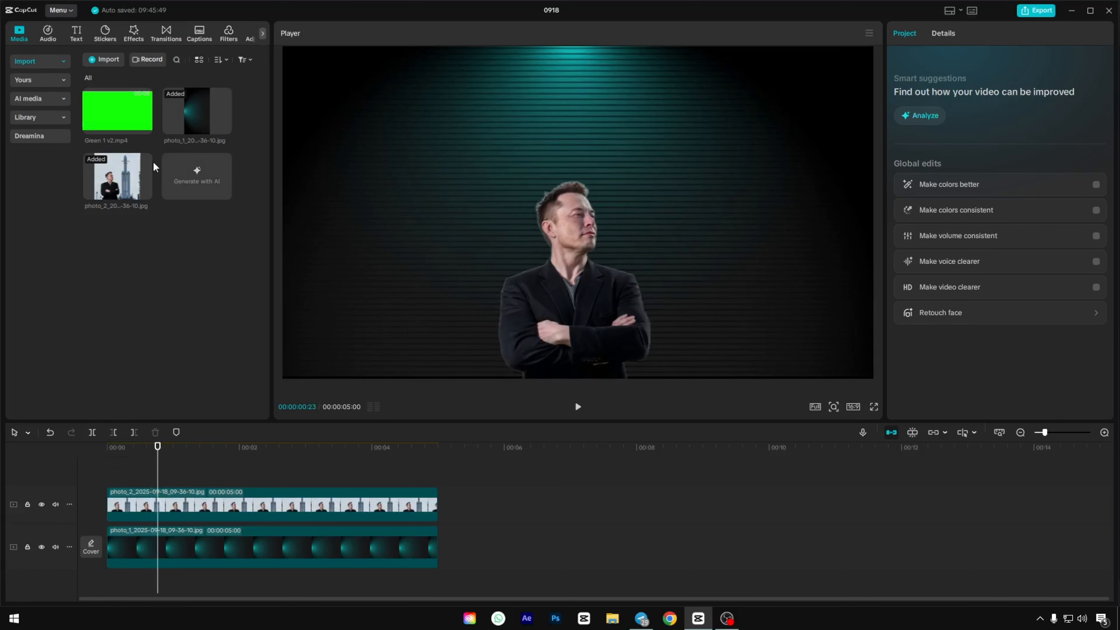
Add Green 1 v2.mp4 on a track above the cutout, starting at 00:00:00:23, and key out its green with Chroma key.
mouse_move(124, 125)
drag(124, 124, 157, 466)
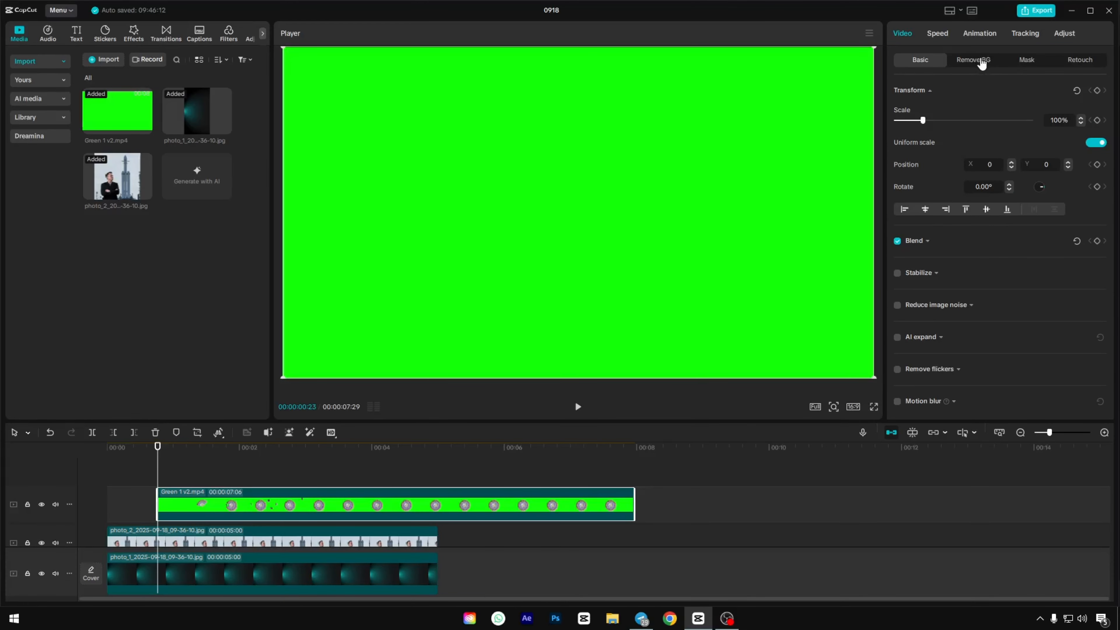
click(979, 60)
click(899, 118)
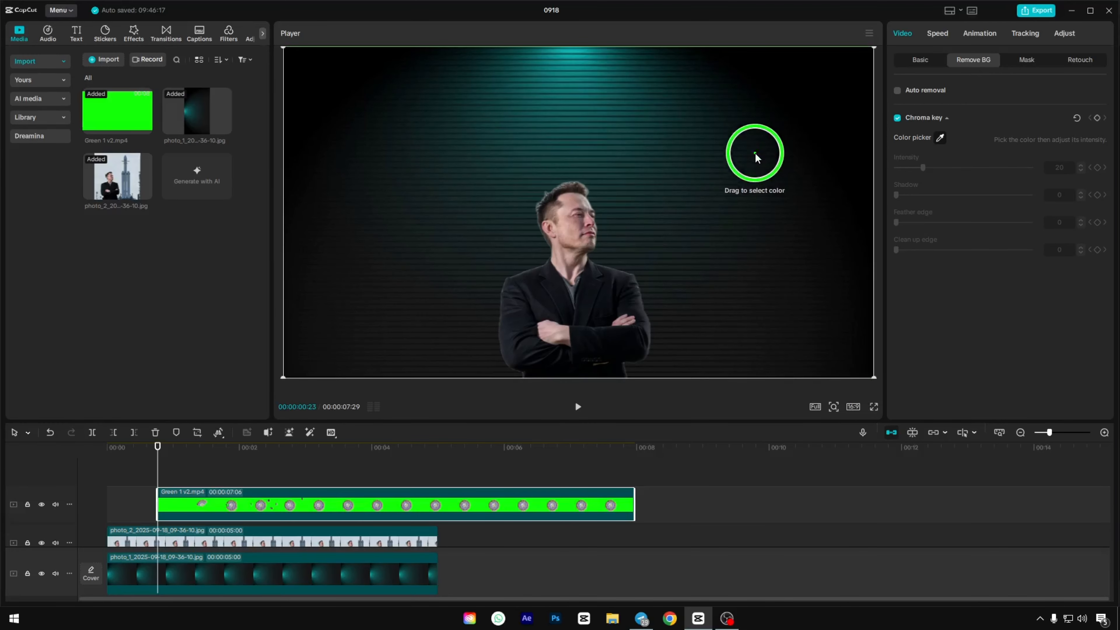
click(755, 153)
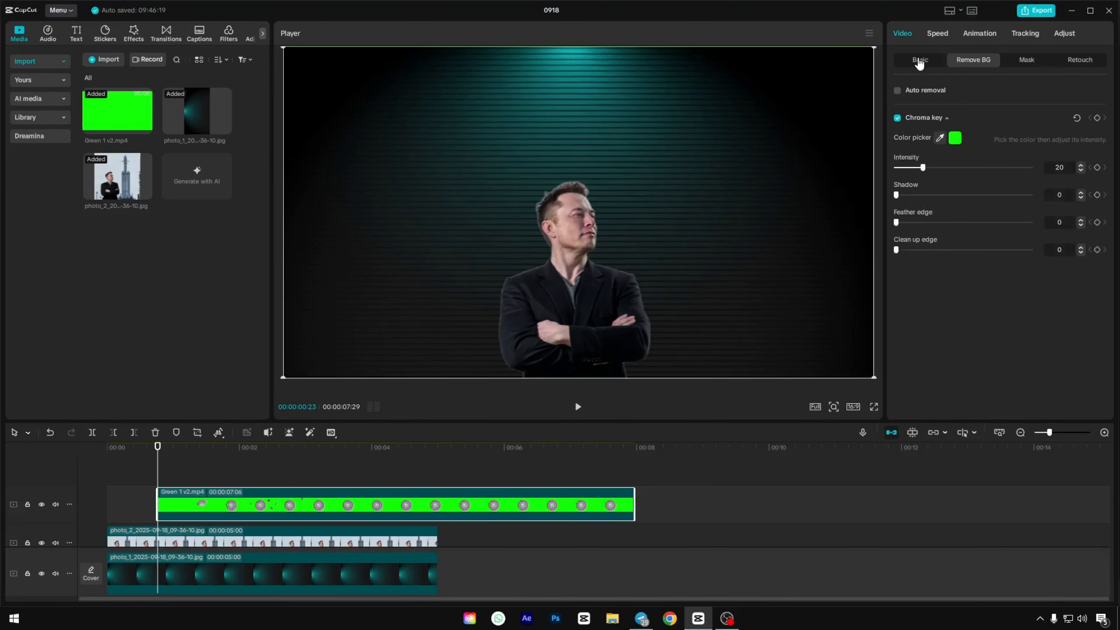
Scale the keyed money clip down to 59% and preview it over the man.
click(920, 61)
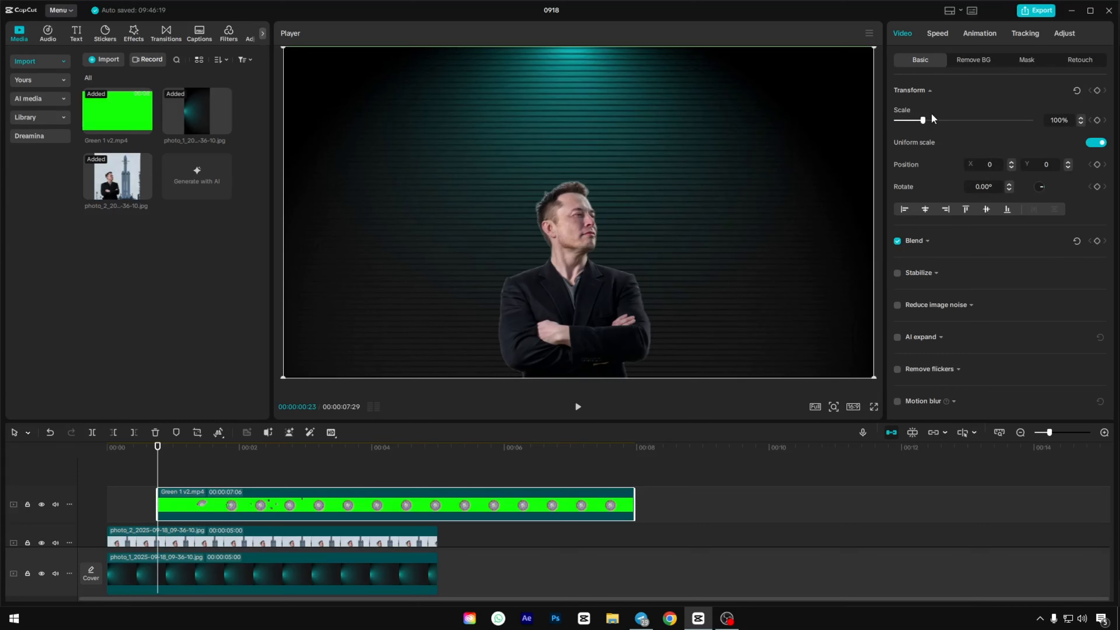
drag(923, 120, 913, 121)
key(space)
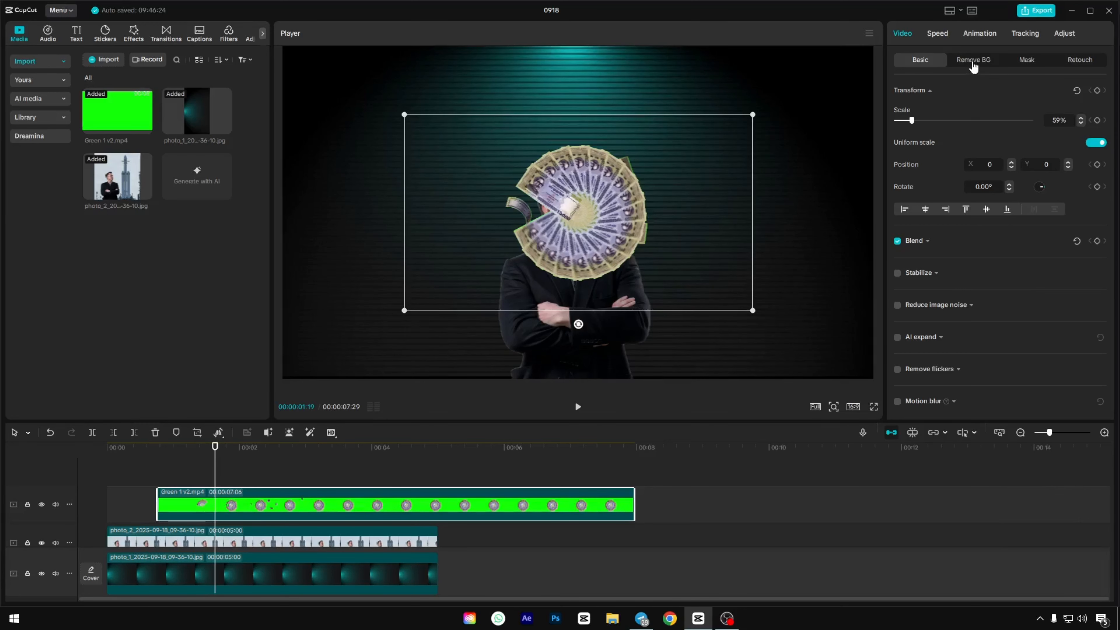
Refine the money clip's chroma key with Intensity 50, Shadow 15, Feather edge 12 and Clean up edge 9.
click(974, 62)
drag(925, 169, 964, 167)
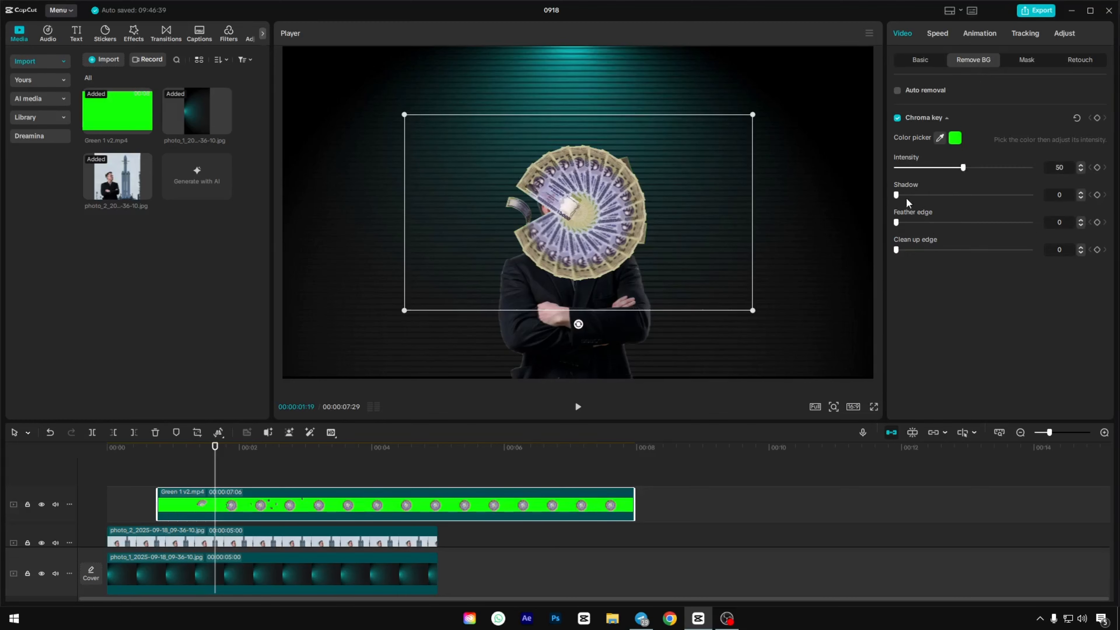
drag(896, 195, 905, 250)
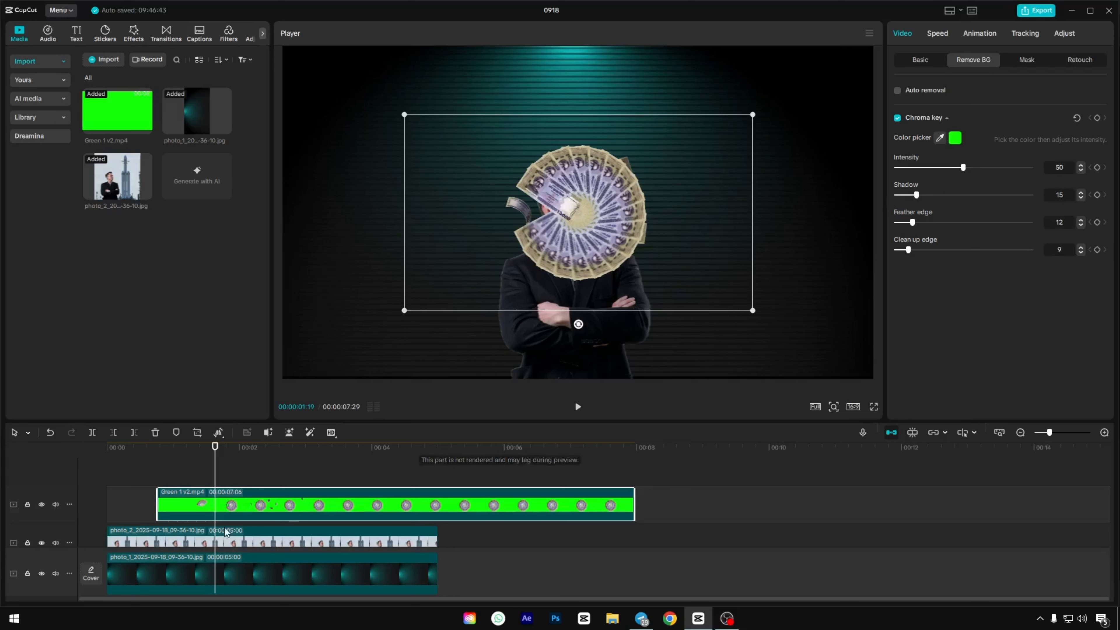
Try placing the money clip on the lowest track beneath the background and cutout, and play the video from the start.
drag(246, 508, 247, 574)
drag(651, 551, 216, 518)
drag(223, 446, 107, 447)
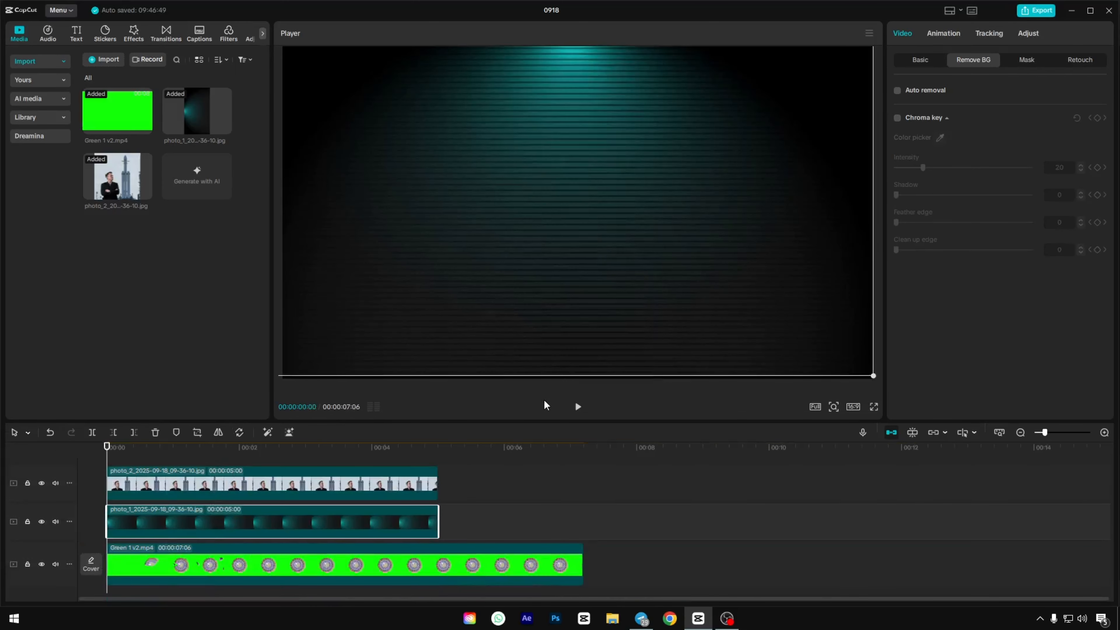
click(578, 408)
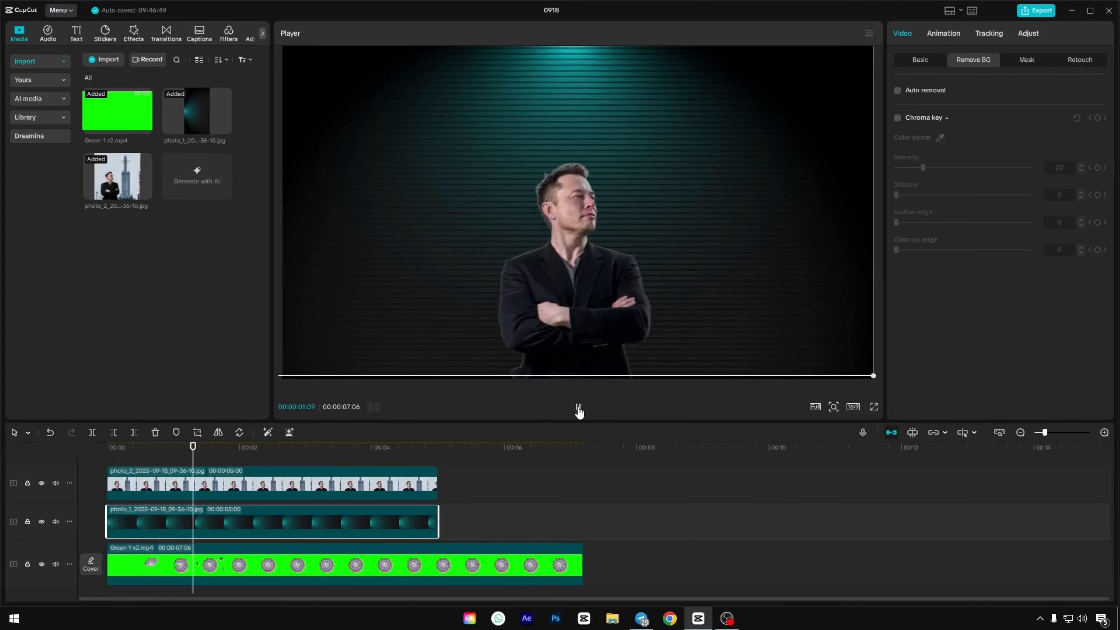
key(space)
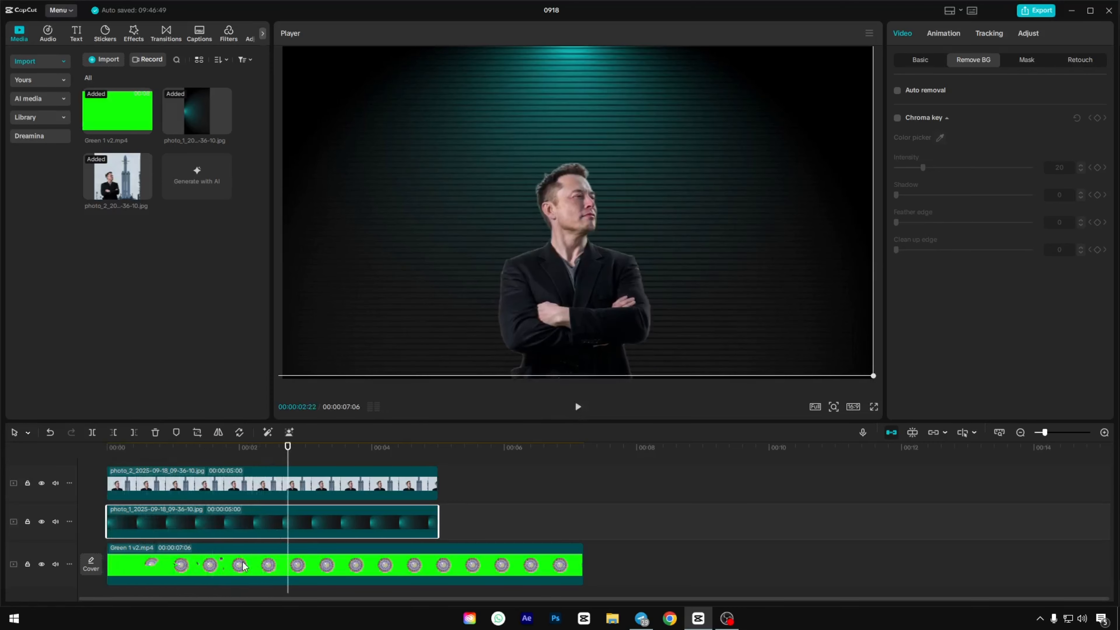
Place the money clip on a track between the cutout and the teal background, and preview the layering from the start.
drag(243, 567, 225, 517)
click(219, 480)
drag(289, 446, 106, 446)
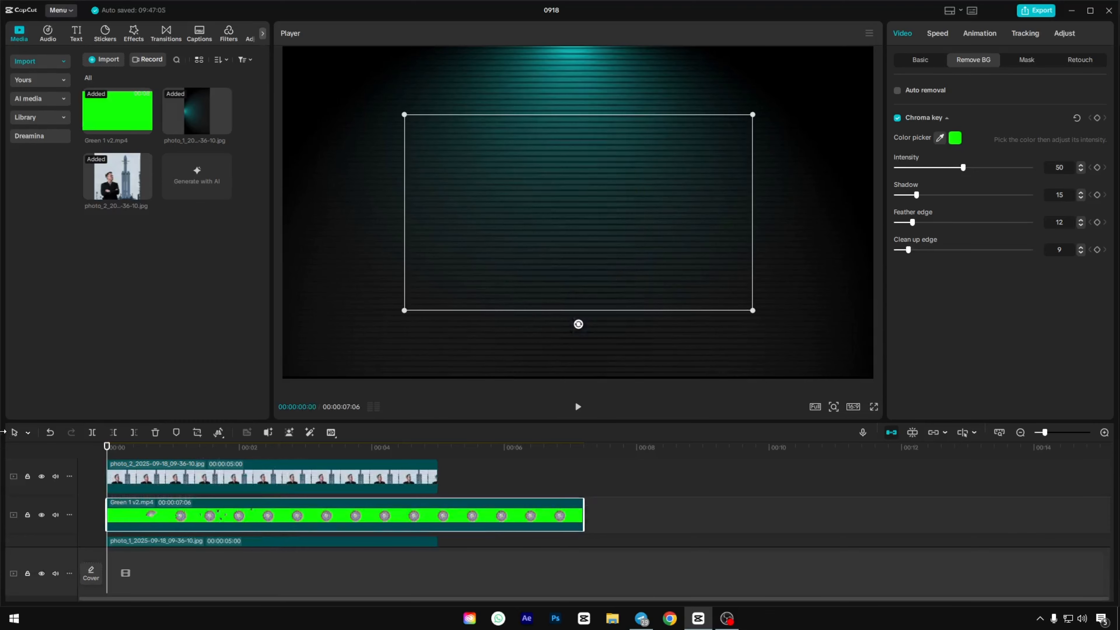
key(space)
key(space)
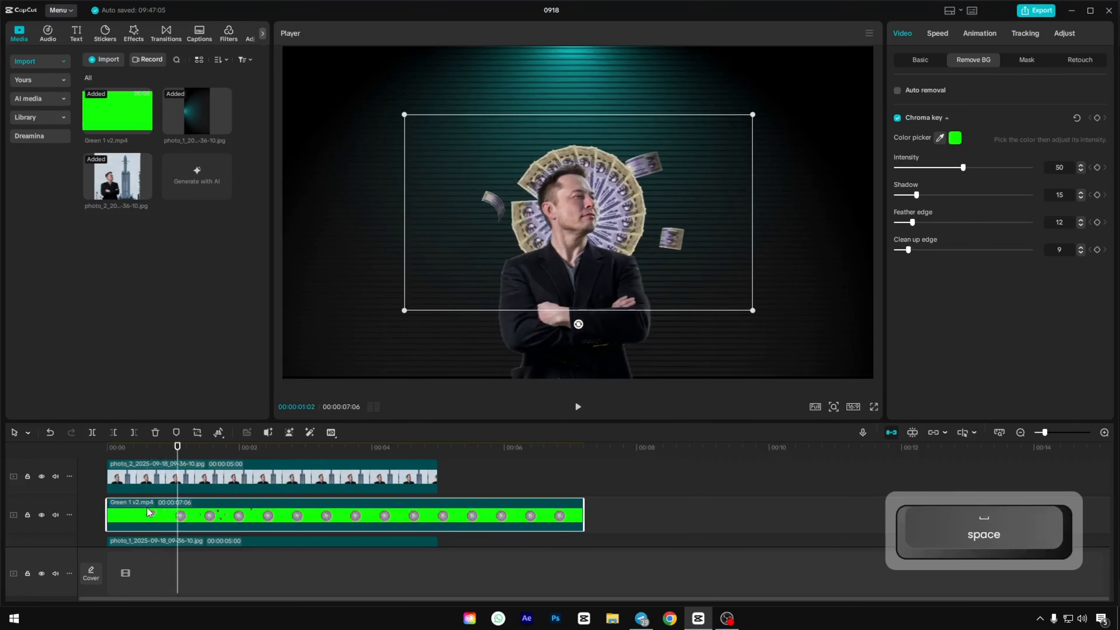
Try delaying the money clip to start at about 00:00:01:04, and play the opening to check its timing.
drag(125, 517, 201, 518)
click(110, 447)
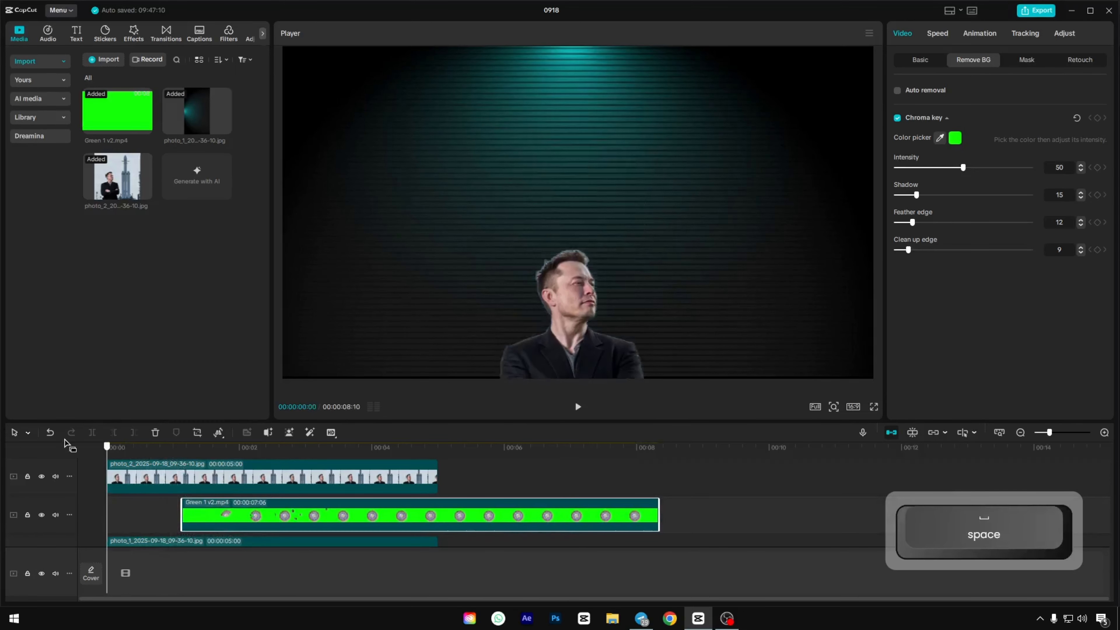
key(space)
key(space)
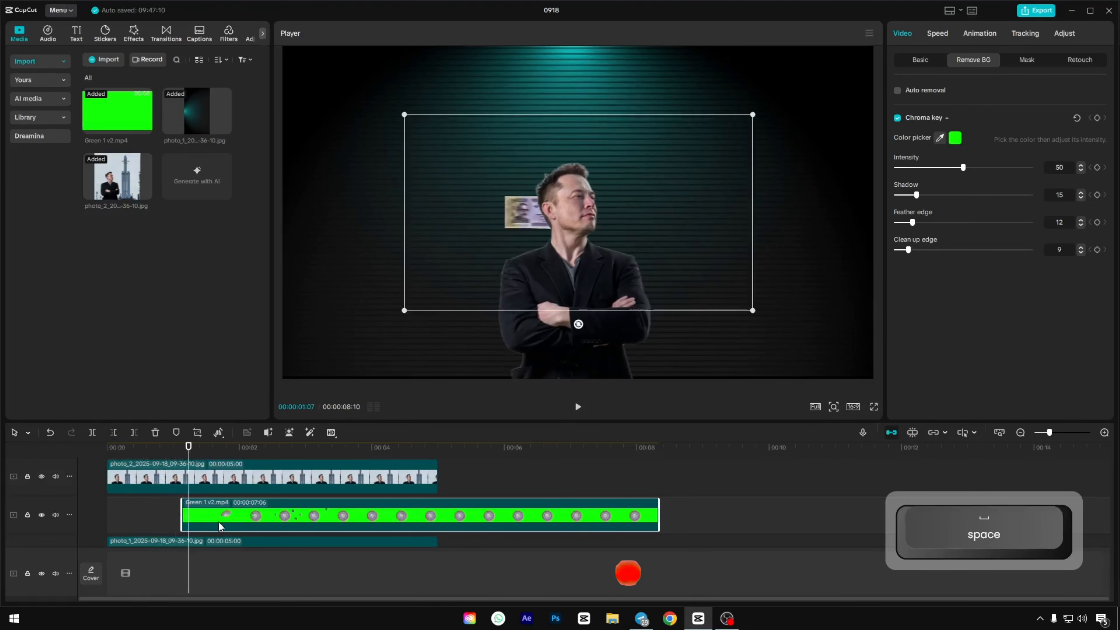
Shift the money clip to start at 00:00:00:23, near the end of the man's rise, and preview the timing.
drag(213, 515, 188, 516)
key(space)
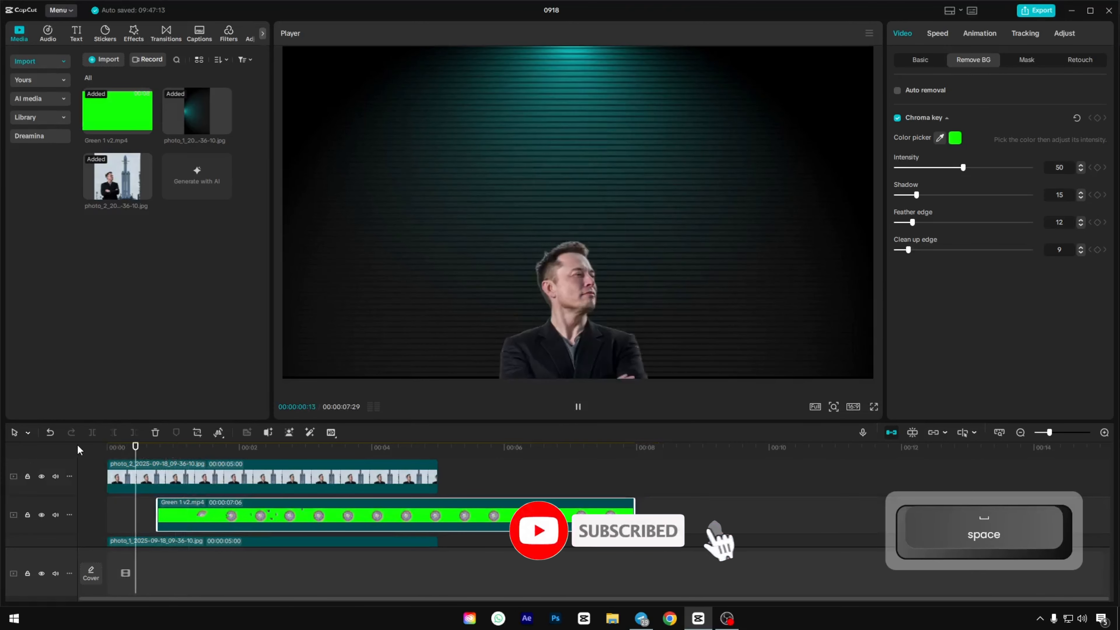
key(space)
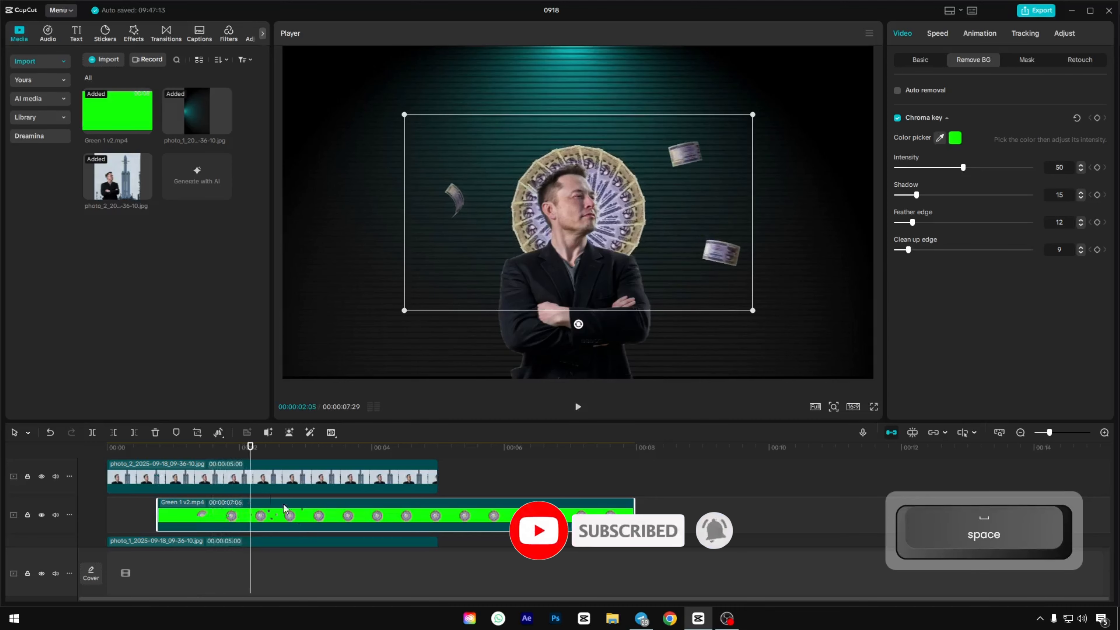